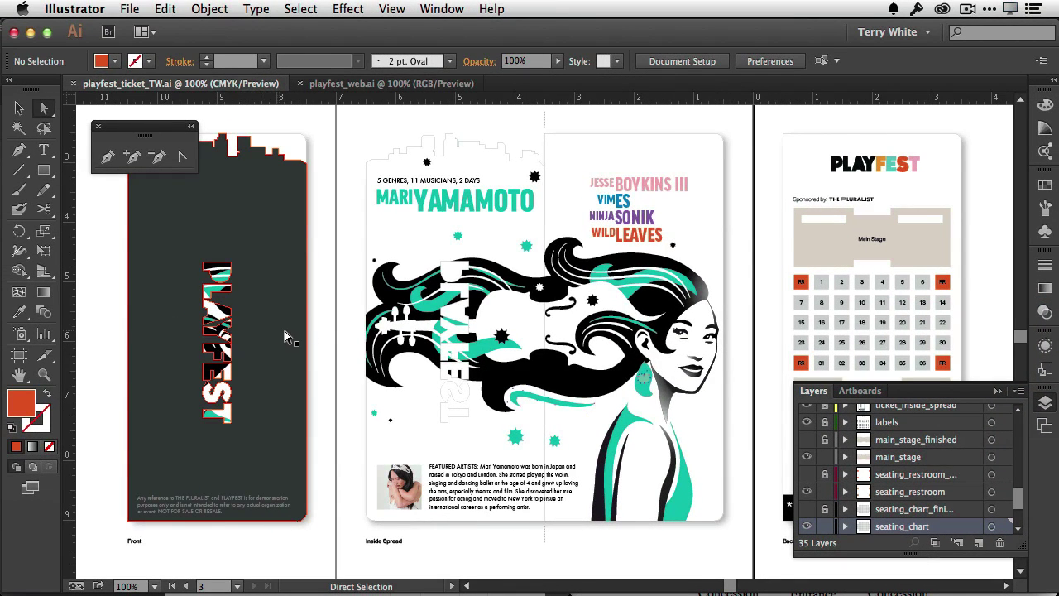
# - In the saved 1 Seating view, round the corners of all restroom squares on the seating_restroom layer to 0.05 in
pyautogui.click(397, 10)
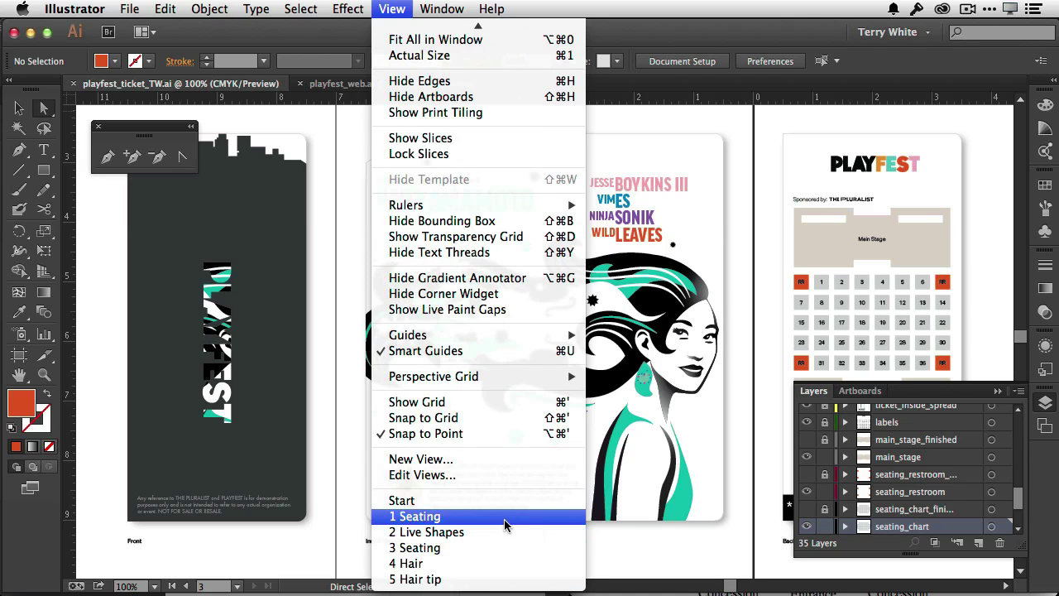
pyautogui.click(505, 520)
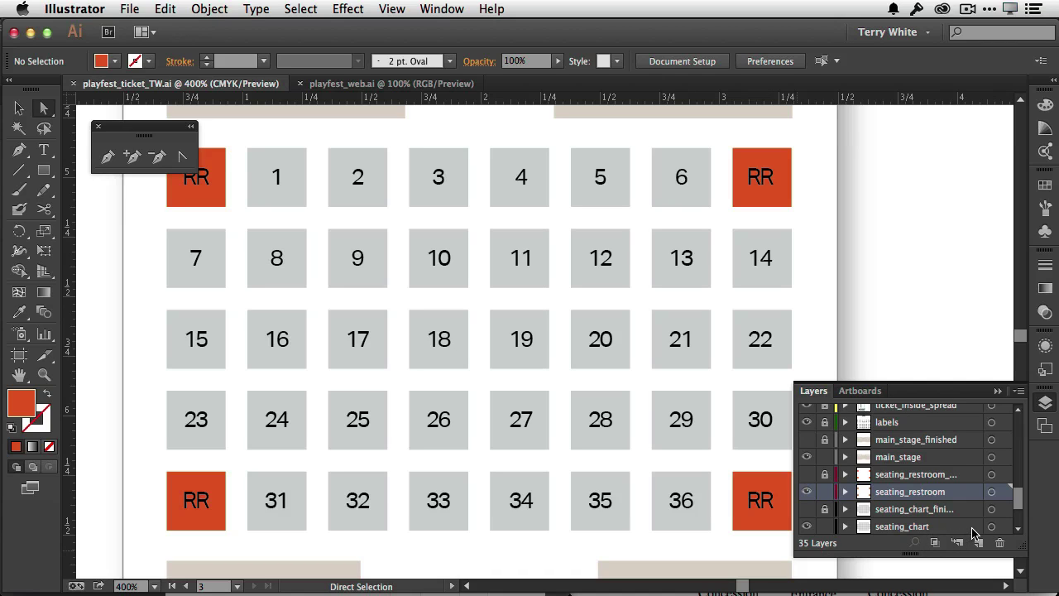
pyautogui.click(992, 494)
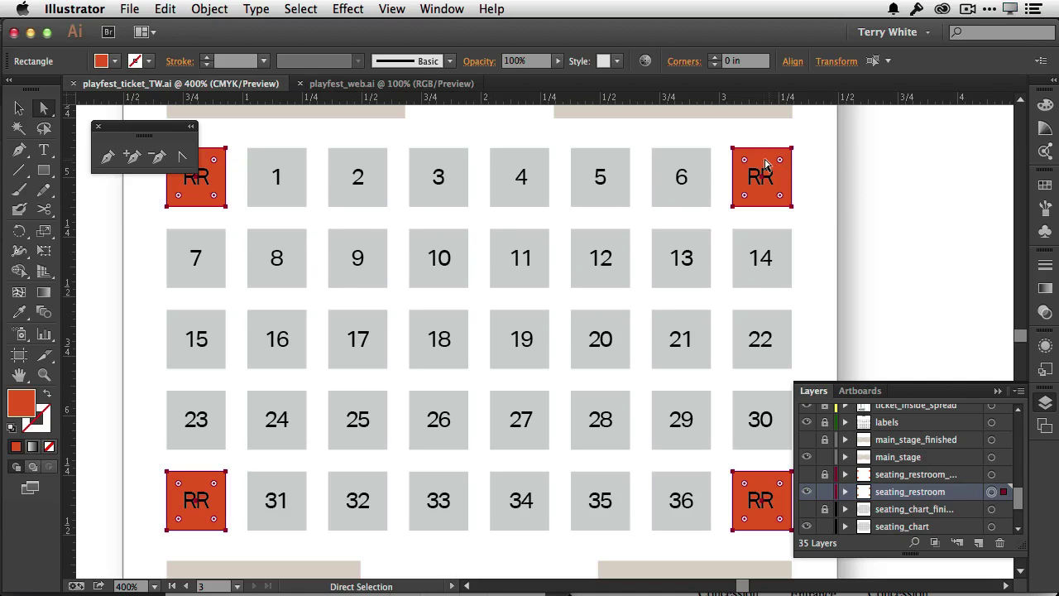
pyautogui.moveTo(743, 162); pyautogui.dragTo(750, 170)
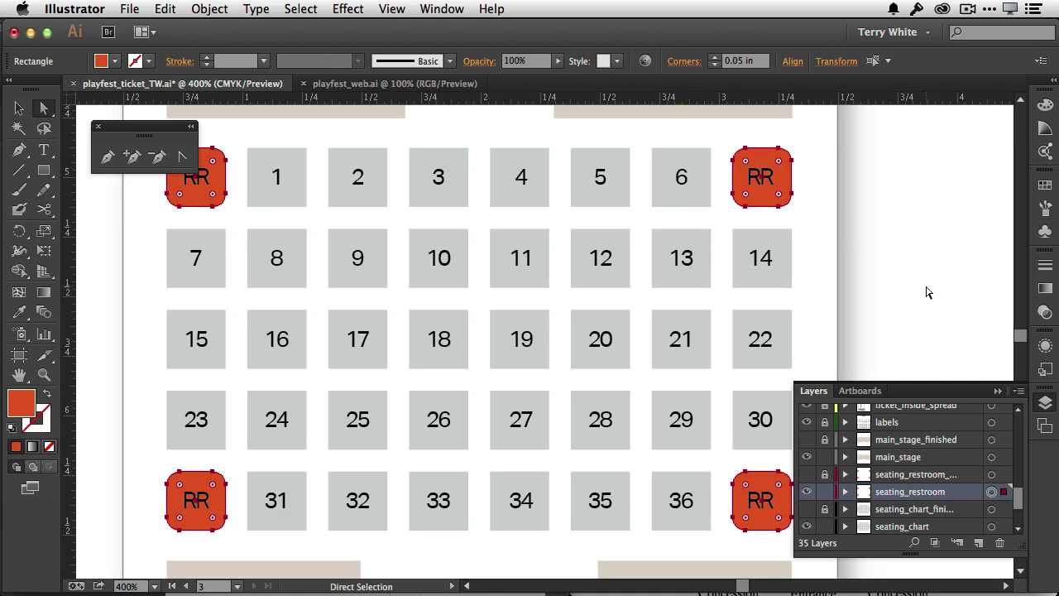
# - In the saved 2 Live Shapes view, draw a rectangle about 0.65 by 0.93 in beside the seating chart
pyautogui.click(393, 9)
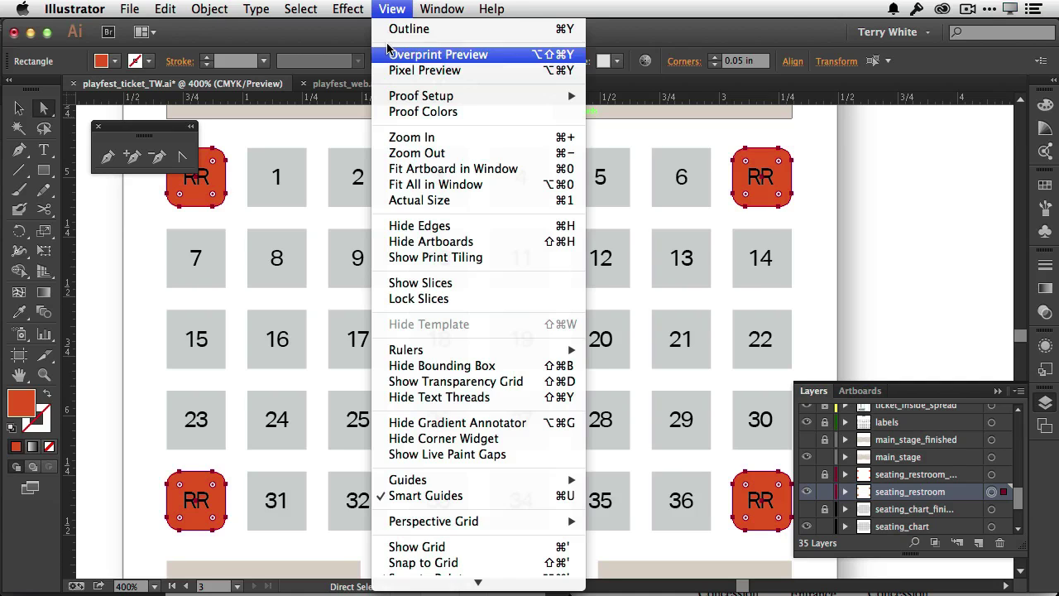
pyautogui.moveTo(464, 593)
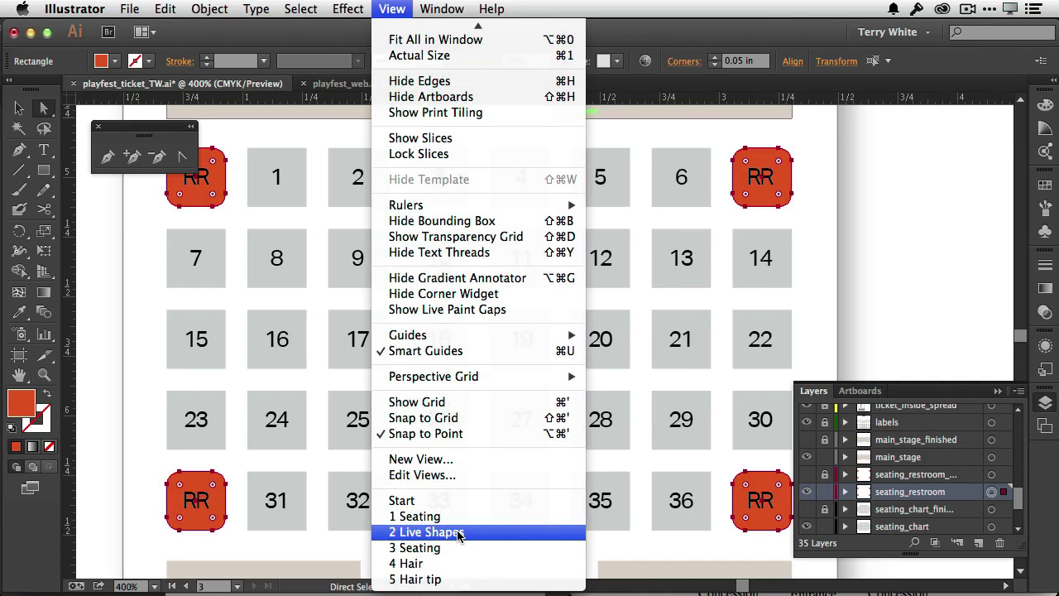
pyautogui.click(458, 533)
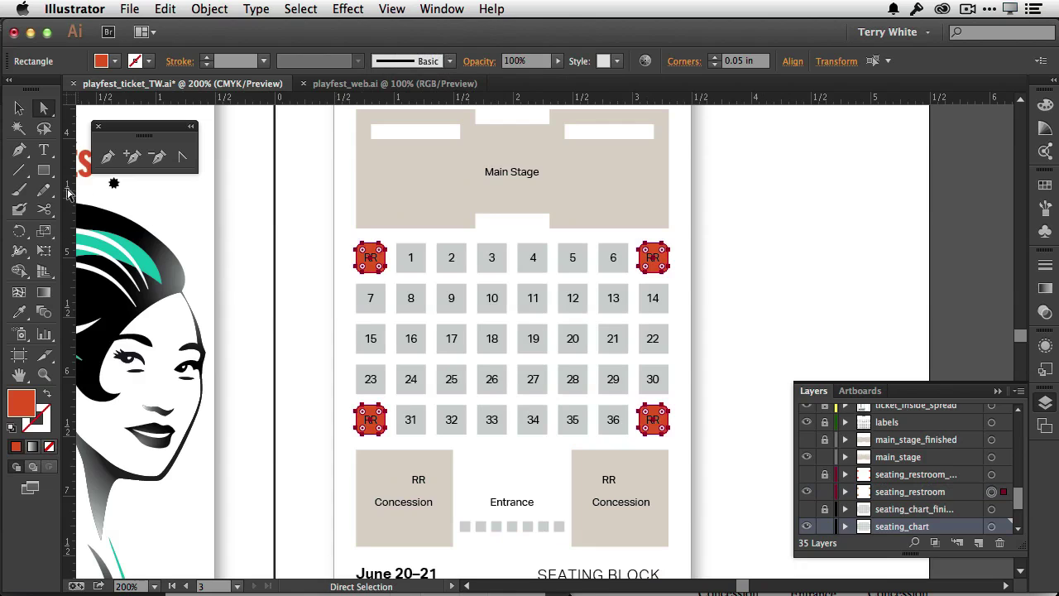
pyautogui.click(44, 170)
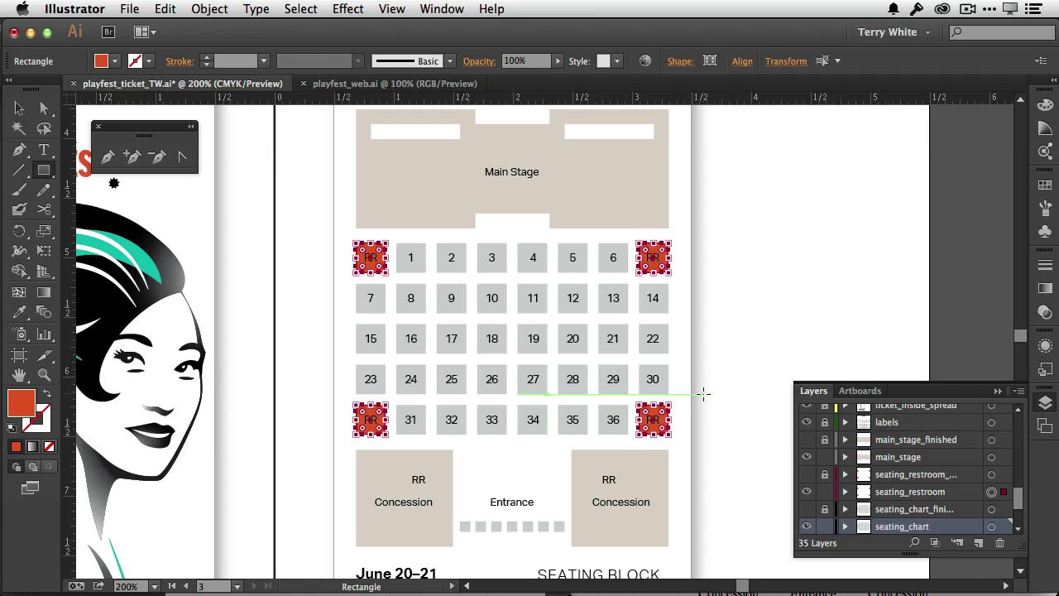
pyautogui.moveTo(702, 394); pyautogui.dragTo(781, 505)
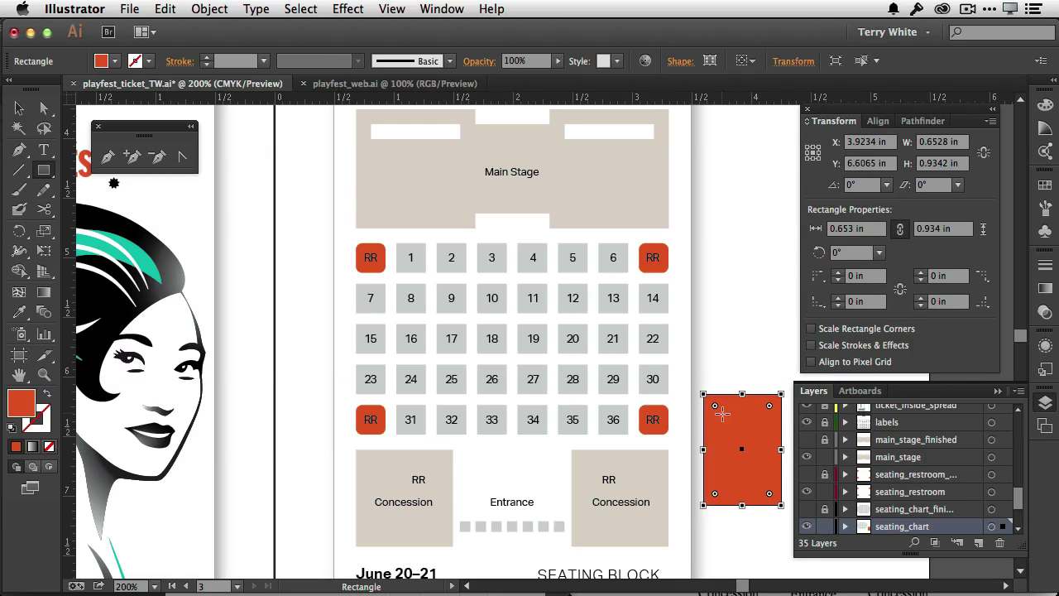
# - Set the rectangle's upper-left corner radius to 0.5 in and enter 0.2 in for its other three corners
pyautogui.click(860, 275)
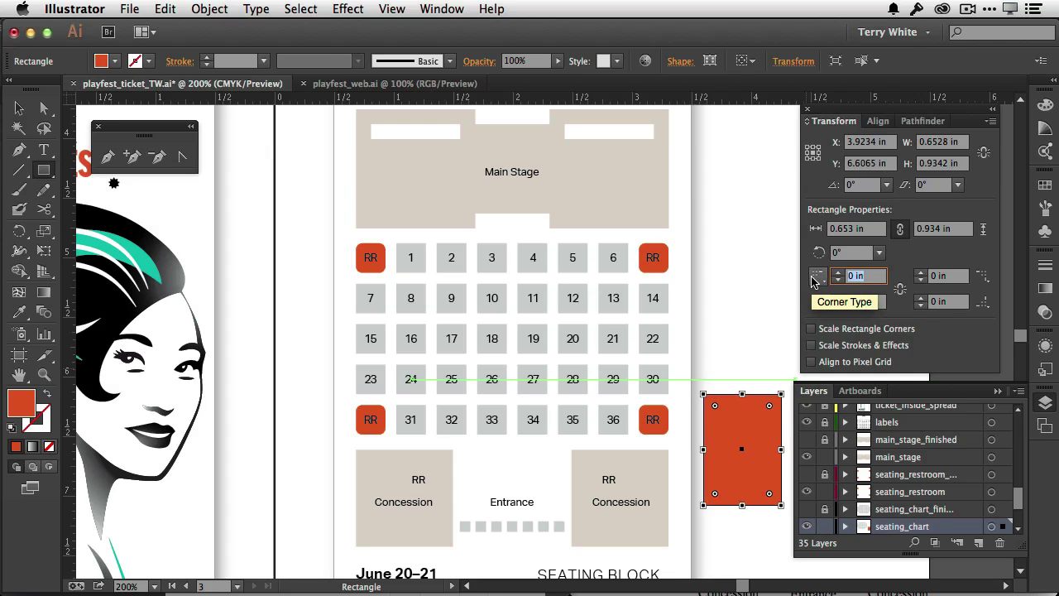
pyautogui.press('BackSpace')
pyautogui.write('.5')
pyautogui.press('Tab')
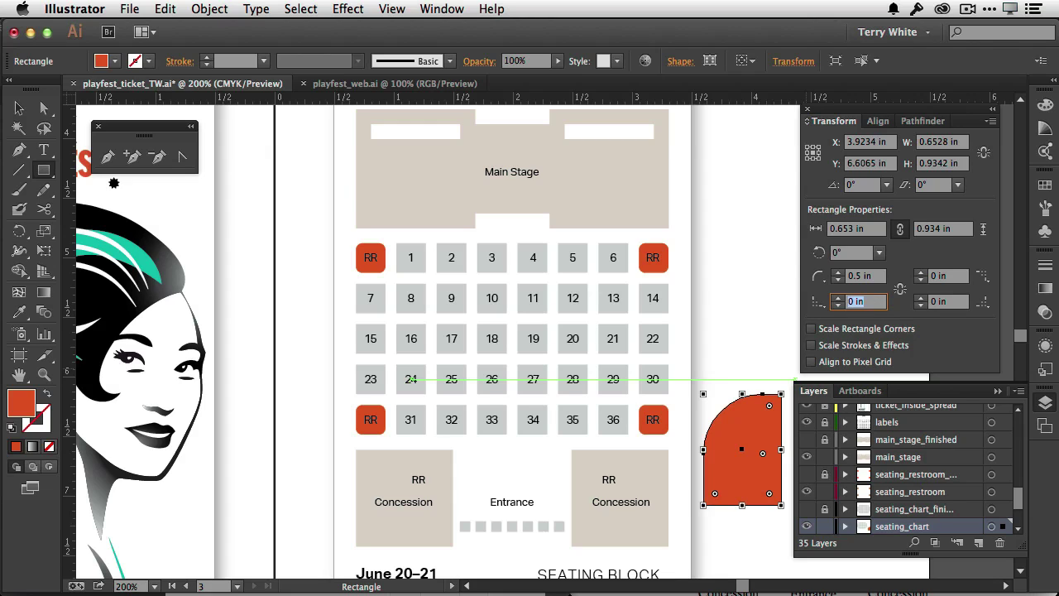
pyautogui.write('.2')
pyautogui.press('Tab')
pyautogui.press('BackSpace')
pyautogui.write('.2')
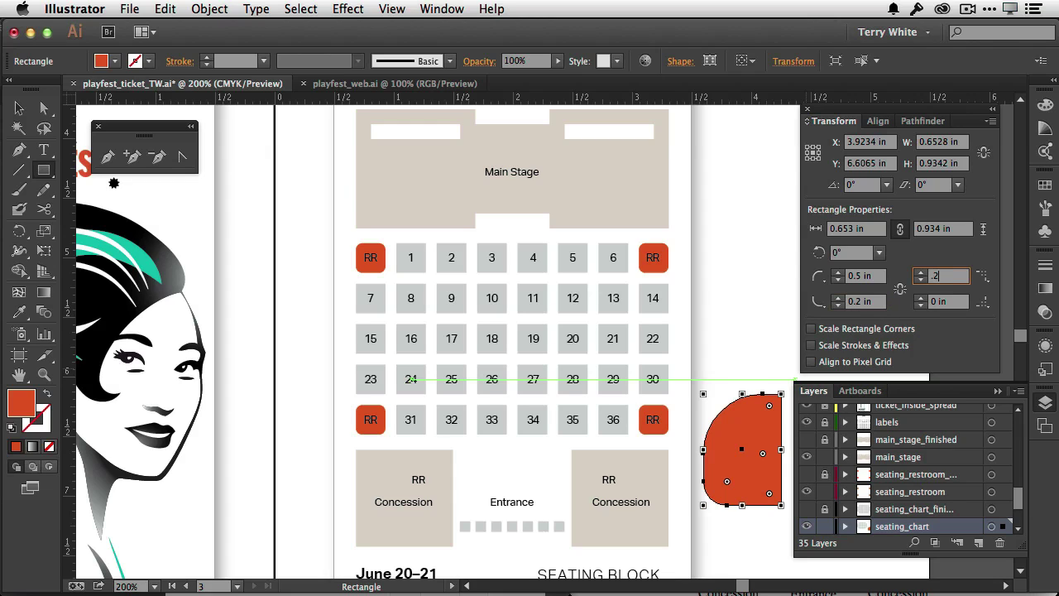
pyautogui.press('Tab')
pyautogui.write('.2')
pyautogui.press('Tab')
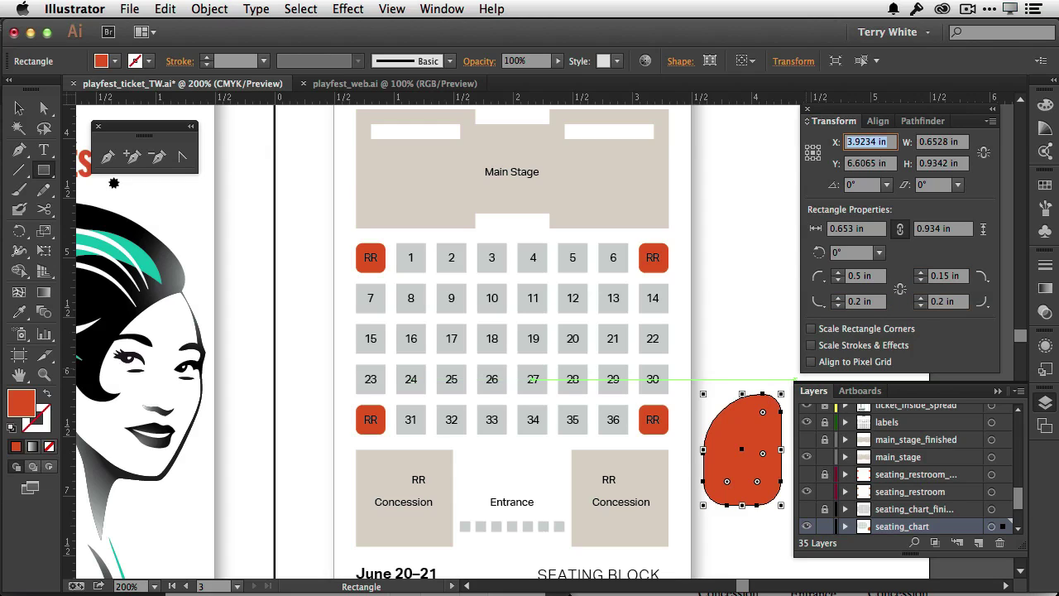
# - Delete the rounded red rectangle beside the seating chart
pyautogui.click(18, 107)
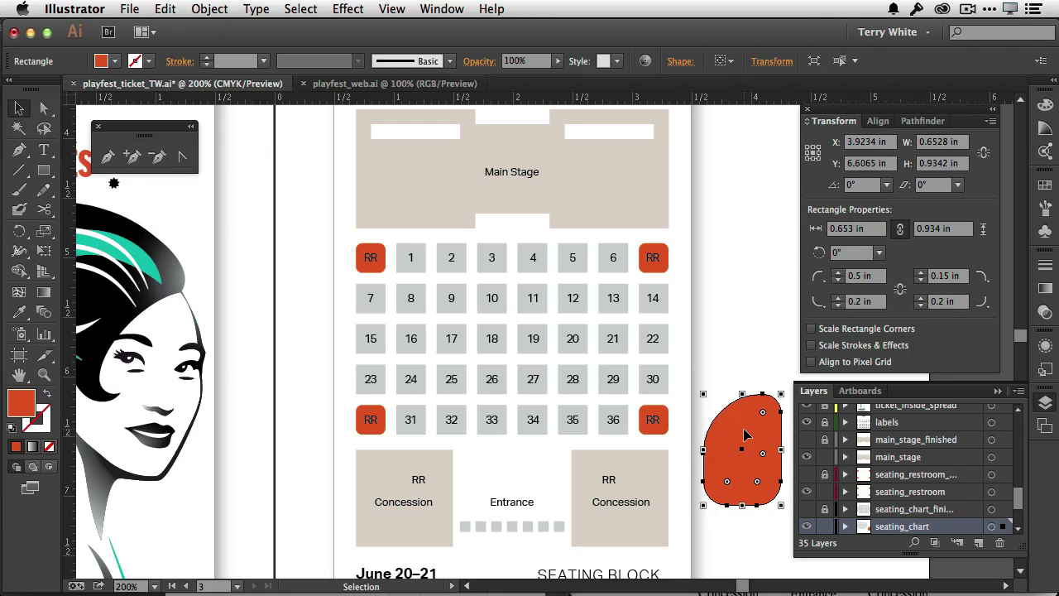
pyautogui.press('Delete')
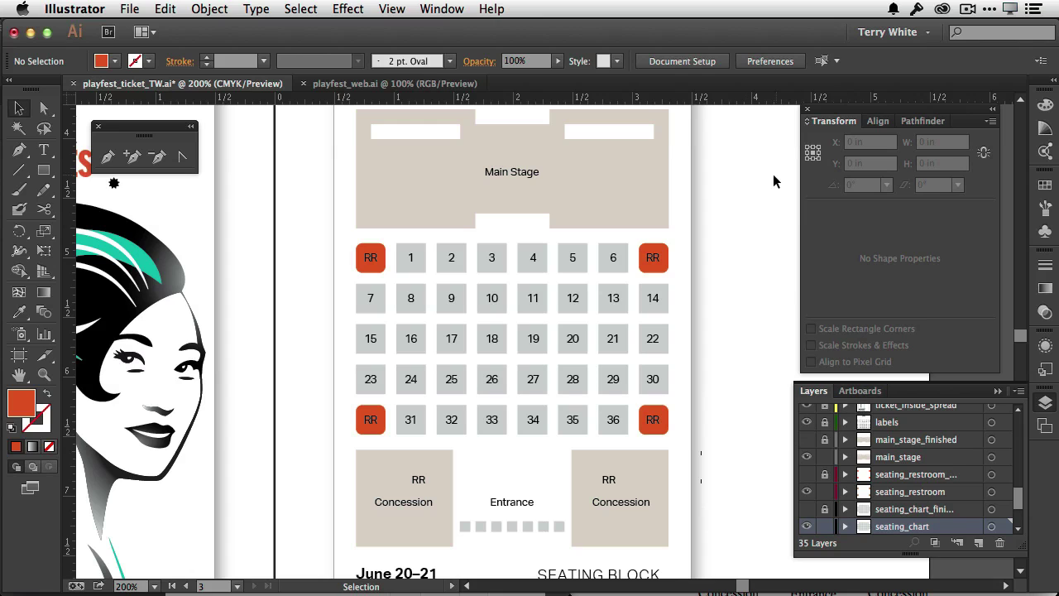
# - In the saved 3 Seating view, set the upper-left corner radius of all squares on the seating_chart layer to 0.1 in
pyautogui.click(393, 9)
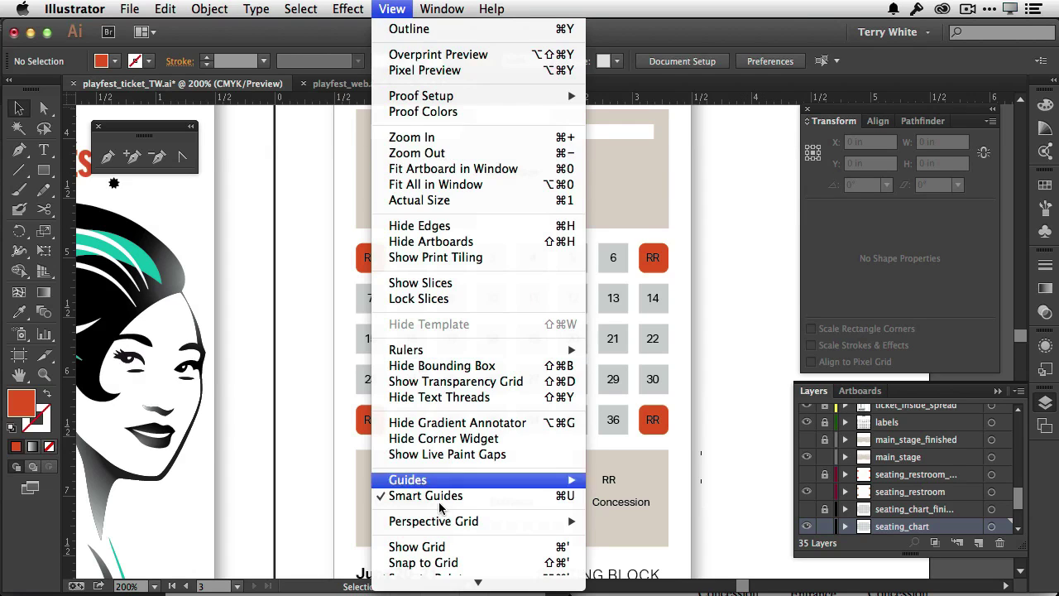
pyautogui.moveTo(479, 579)
pyautogui.click(471, 548)
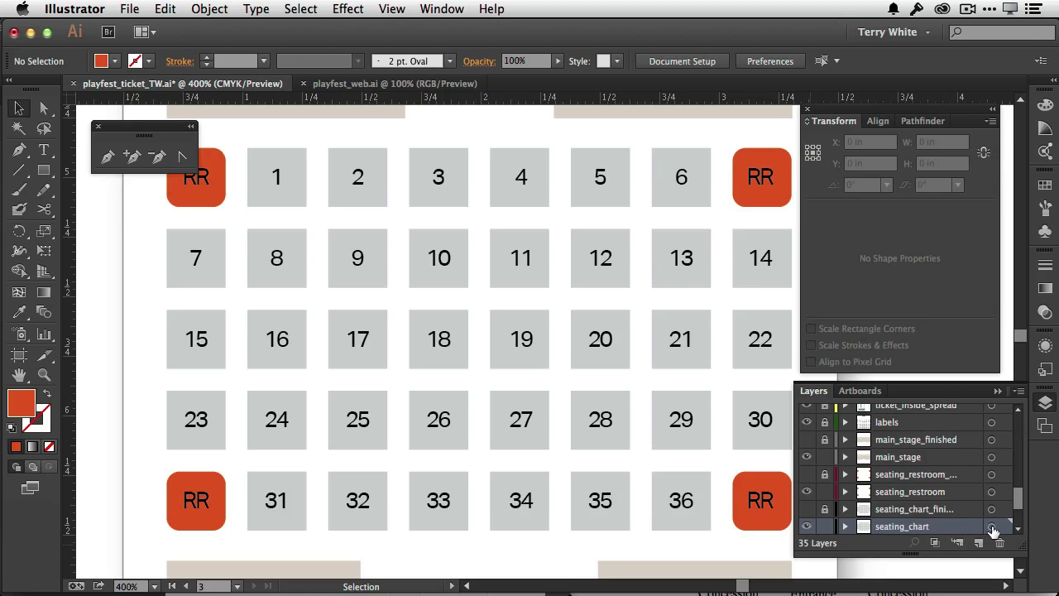
pyautogui.click(992, 527)
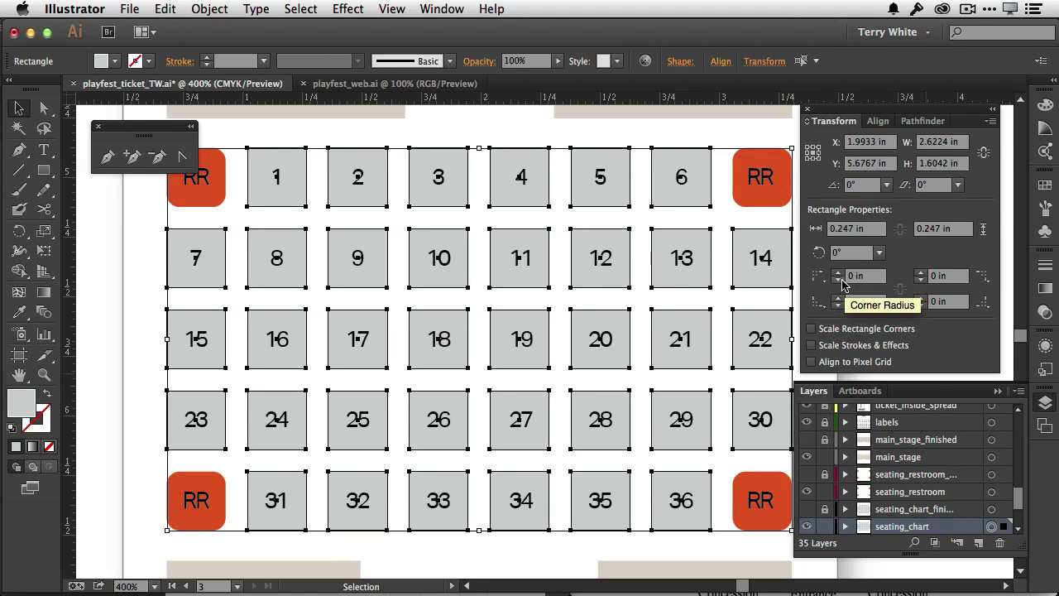
pyautogui.click(45, 109)
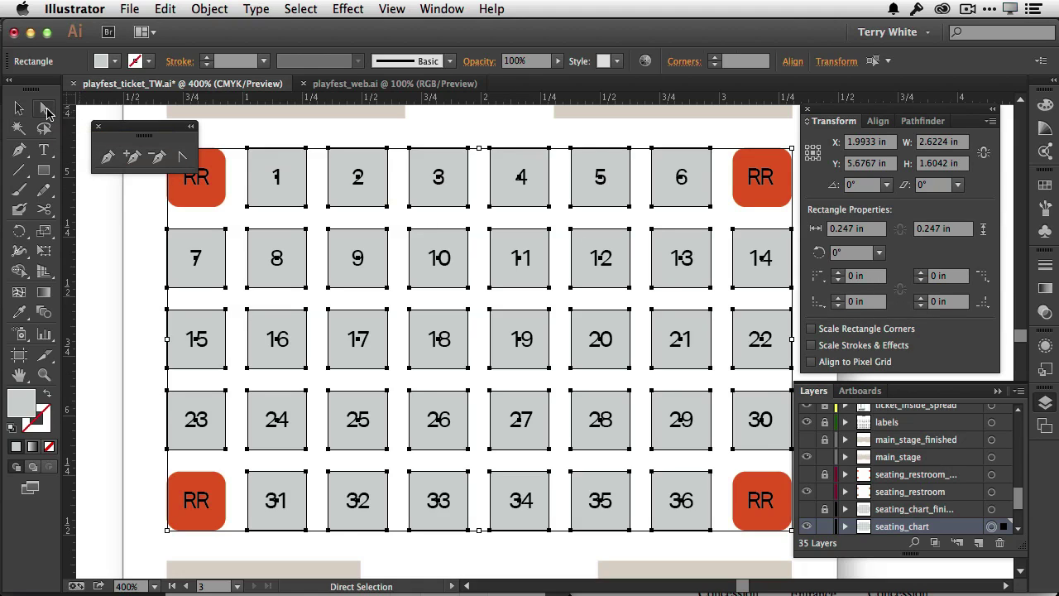
pyautogui.click(877, 281)
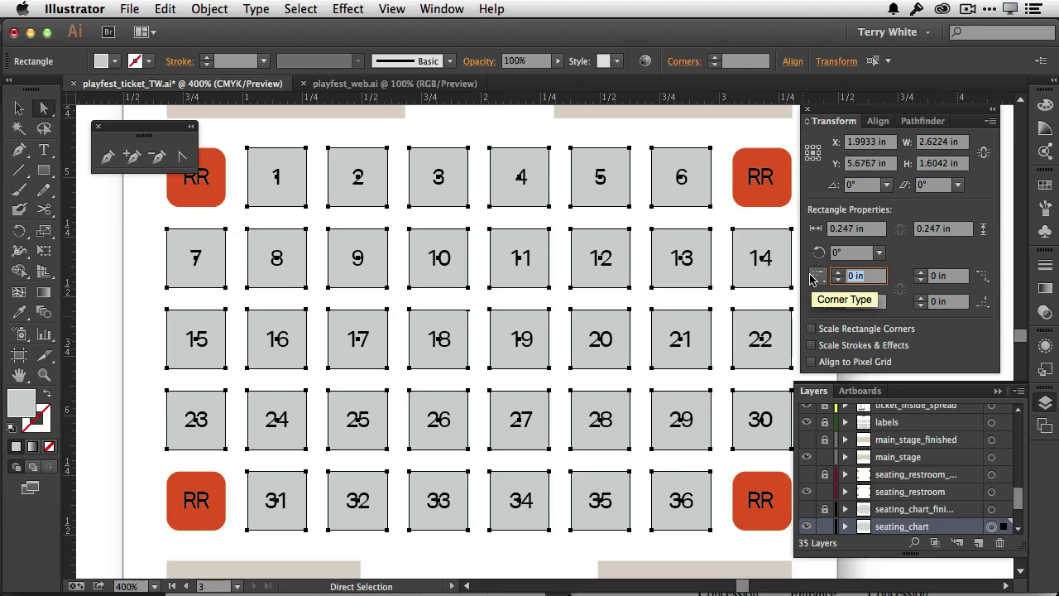
pyautogui.press('BackSpace')
pyautogui.press('Tab')
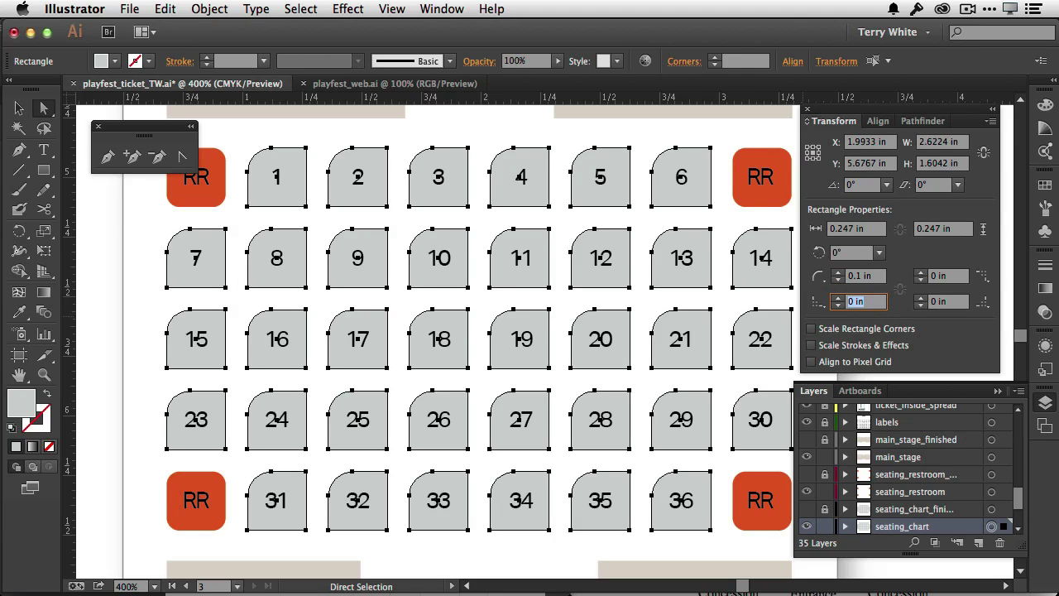
# - Set the other three corner radii of the selected grey seat squares to 0.02 in each
pyautogui.write('.2')
pyautogui.press('Tab')
pyautogui.press('Tab')
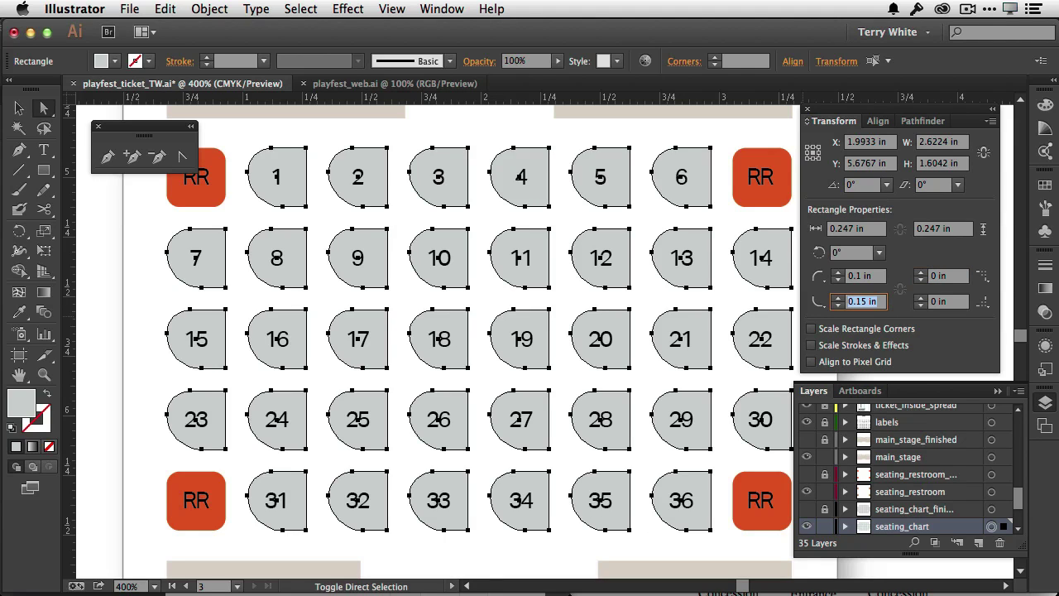
pyautogui.write('.02')
pyautogui.press('Tab')
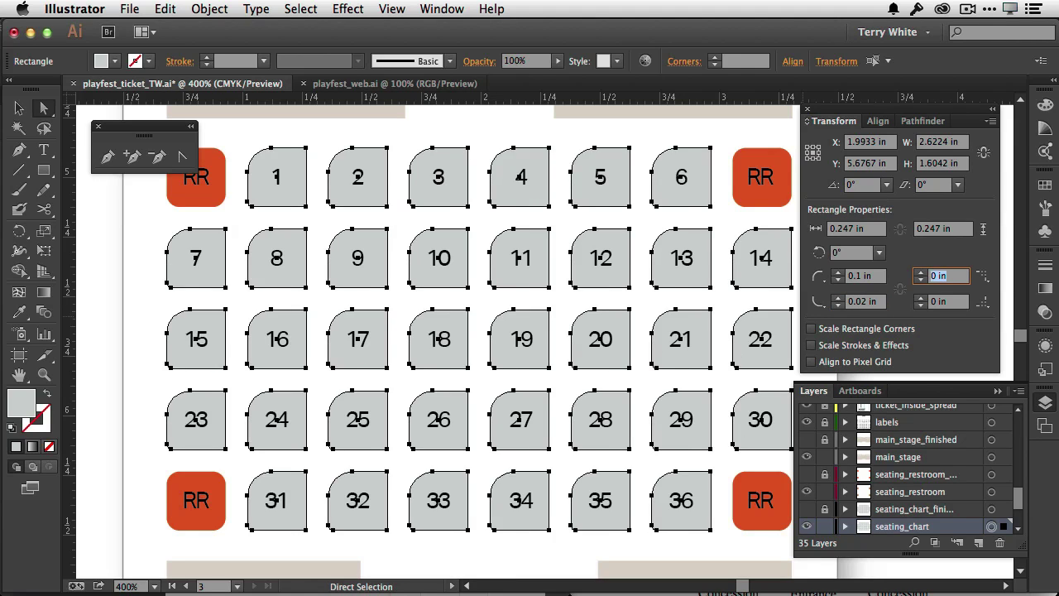
pyautogui.write('.02')
pyautogui.press('Tab')
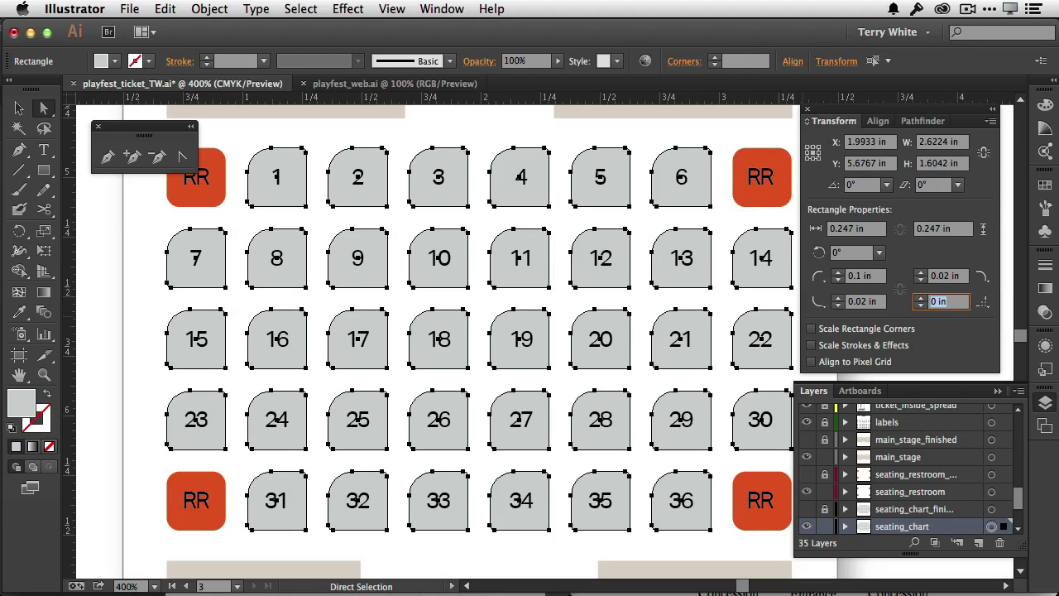
pyautogui.write('.02')
pyautogui.press('Tab')
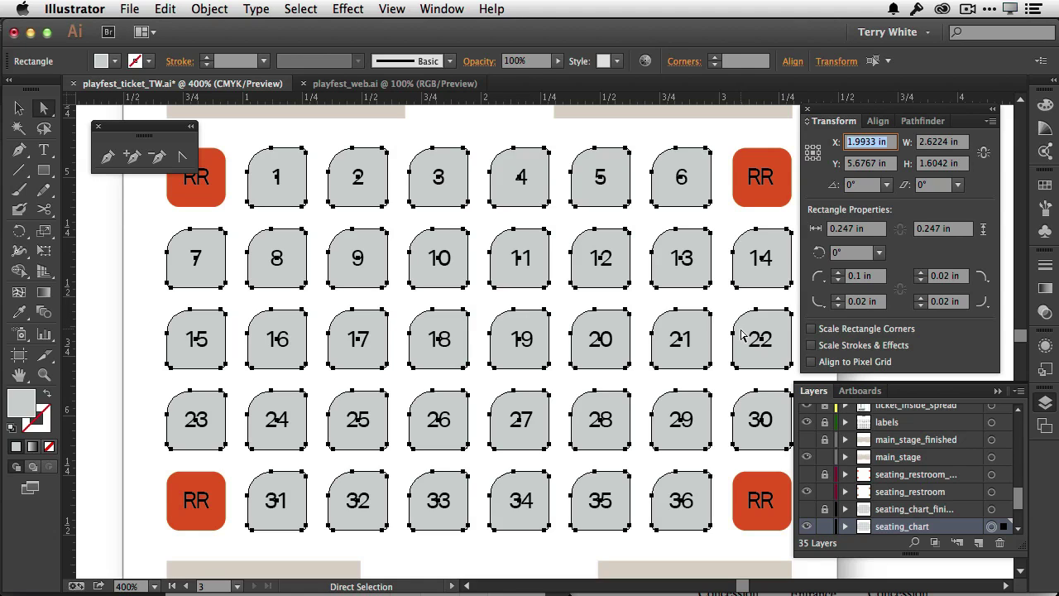
# - Show the saved 4 Hair view and put away the transform properties
pyautogui.click(392, 9)
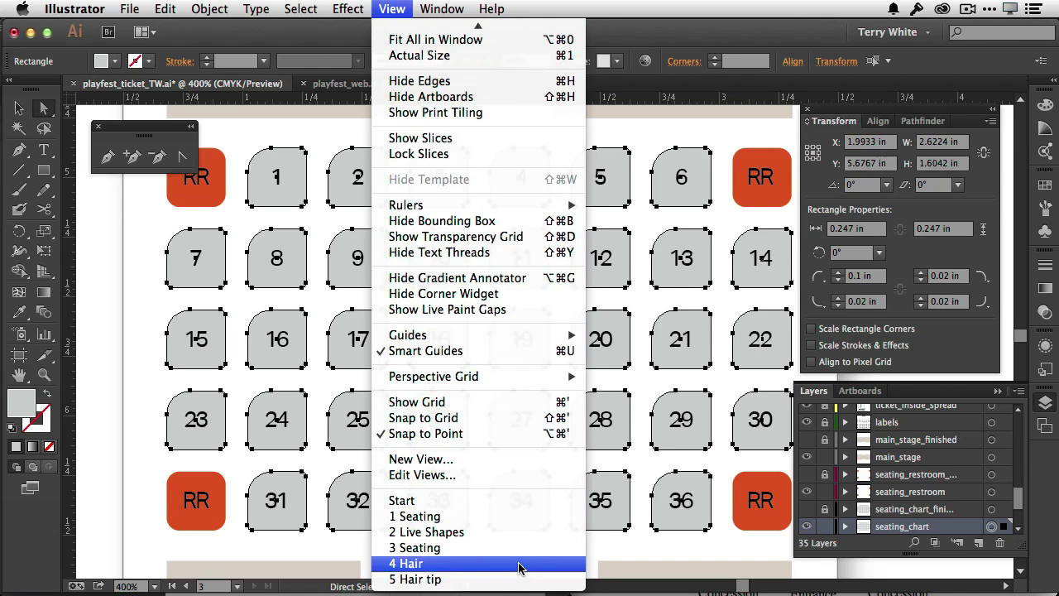
pyautogui.click(520, 564)
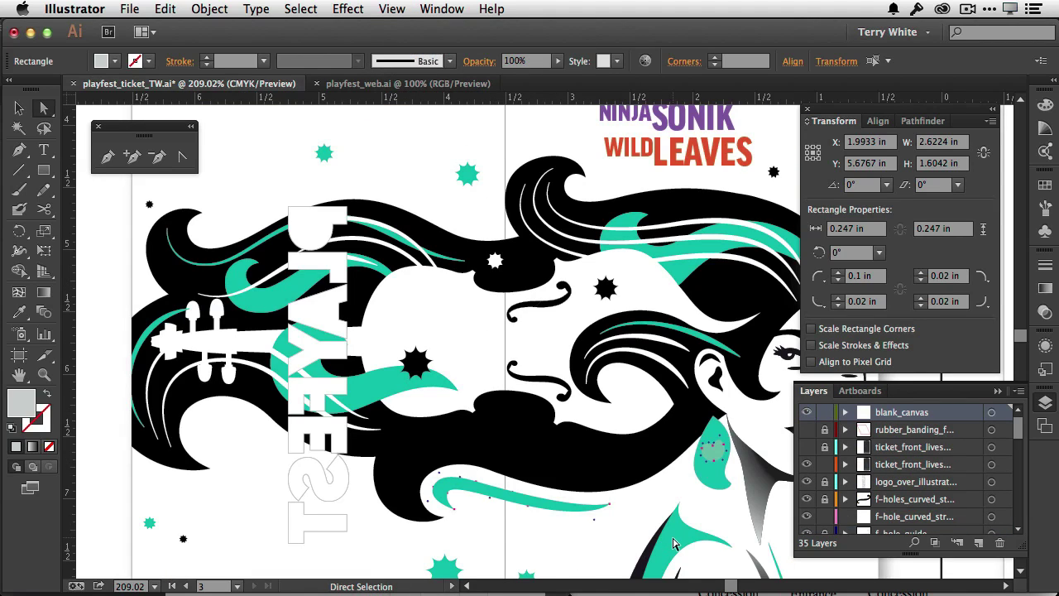
pyautogui.click(810, 111)
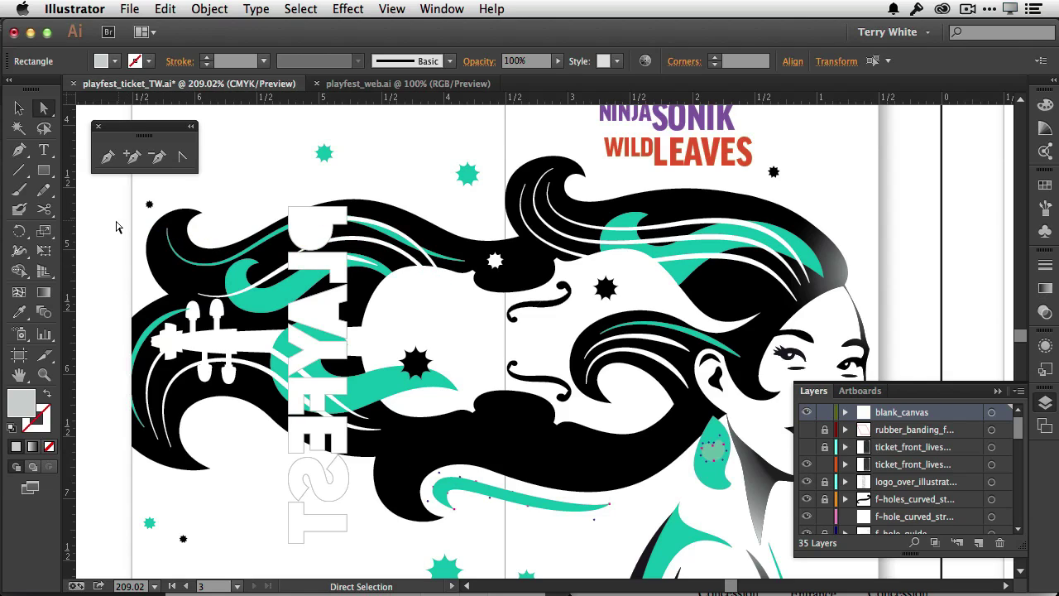
# - Ready the Pencil tool with the default fill and stroke, and make blank_canvas the active layer
pyautogui.click(44, 189)
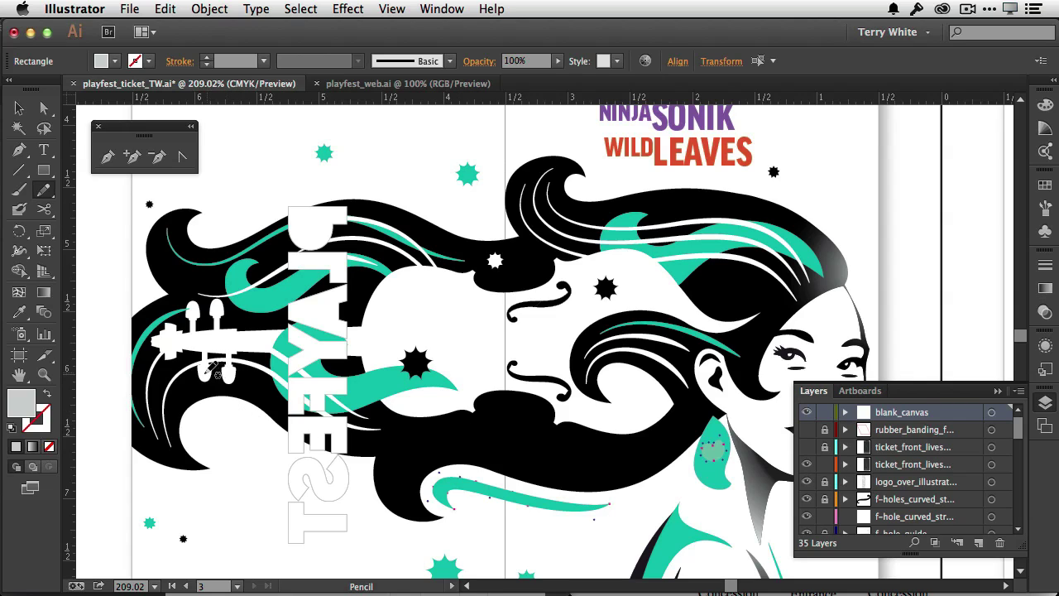
pyautogui.press('a')
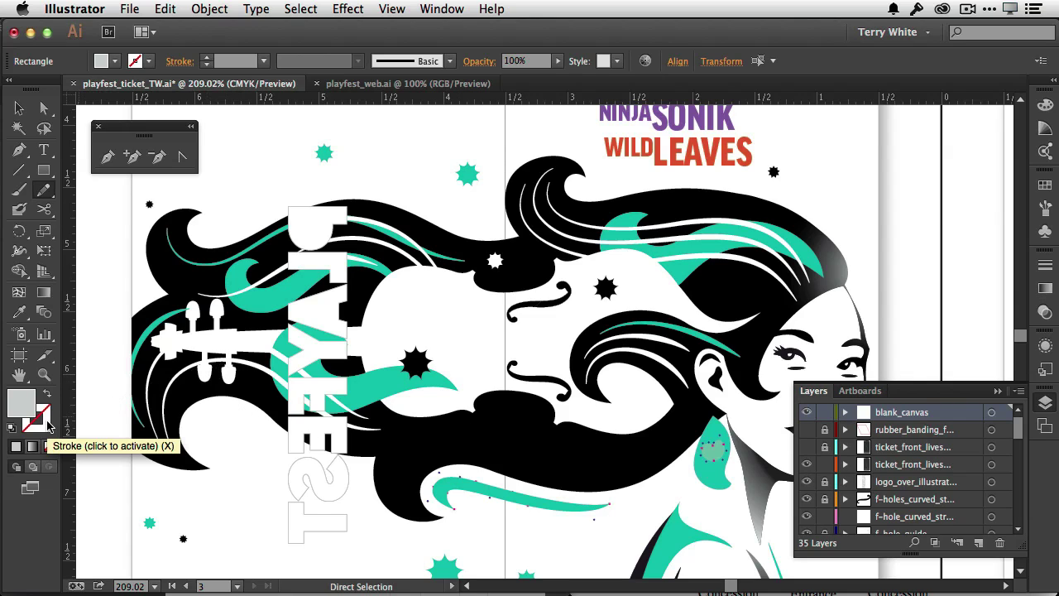
pyautogui.click(11, 429)
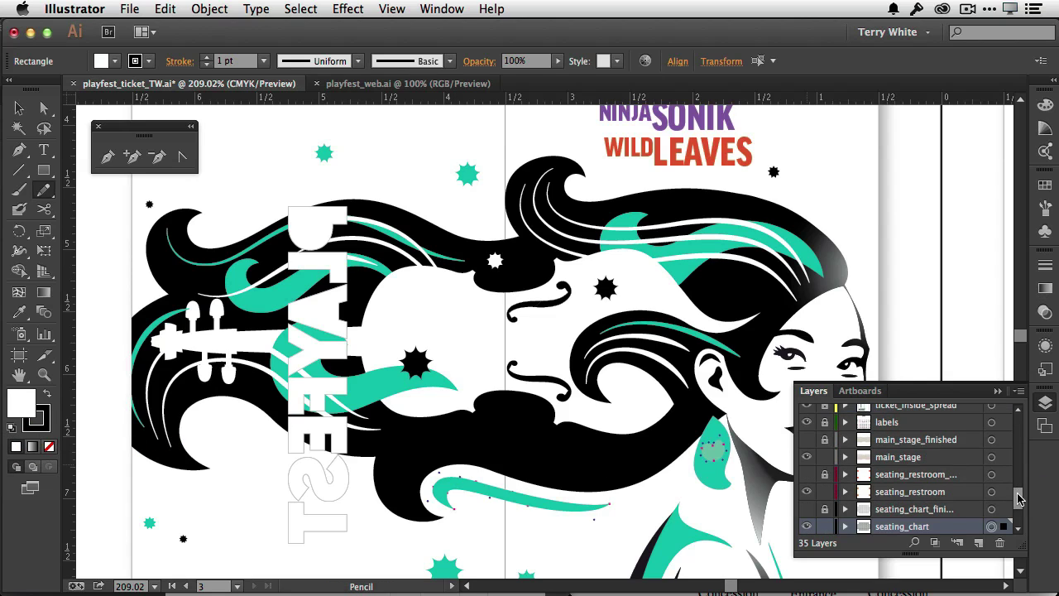
pyautogui.scroll(10, 993, 431)
pyautogui.click(906, 414)
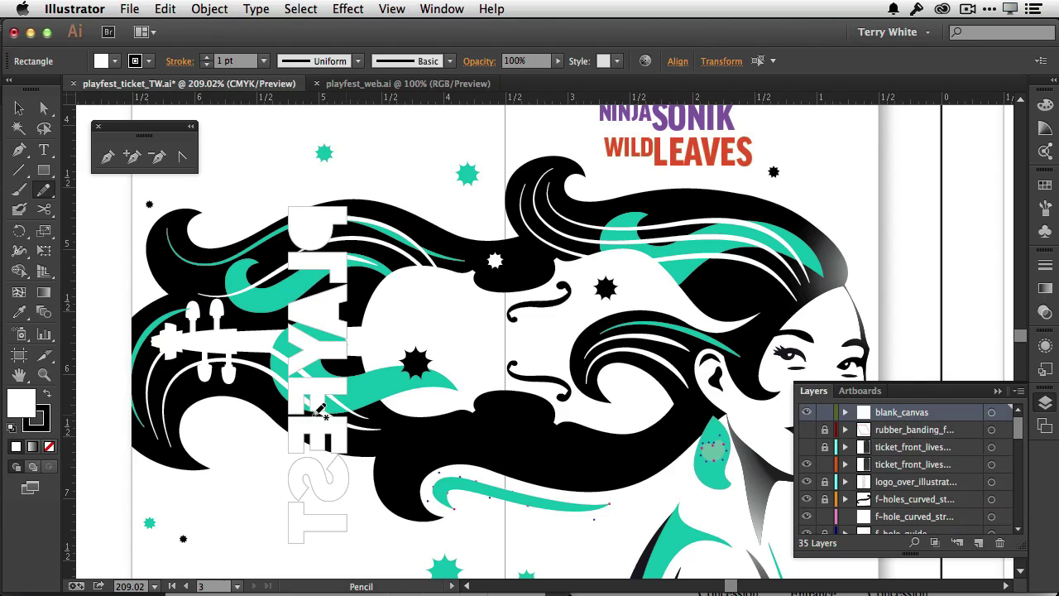
# - Swap the fill and stroke colours for a white stroke, and set the fill to none
pyautogui.click(40, 423)
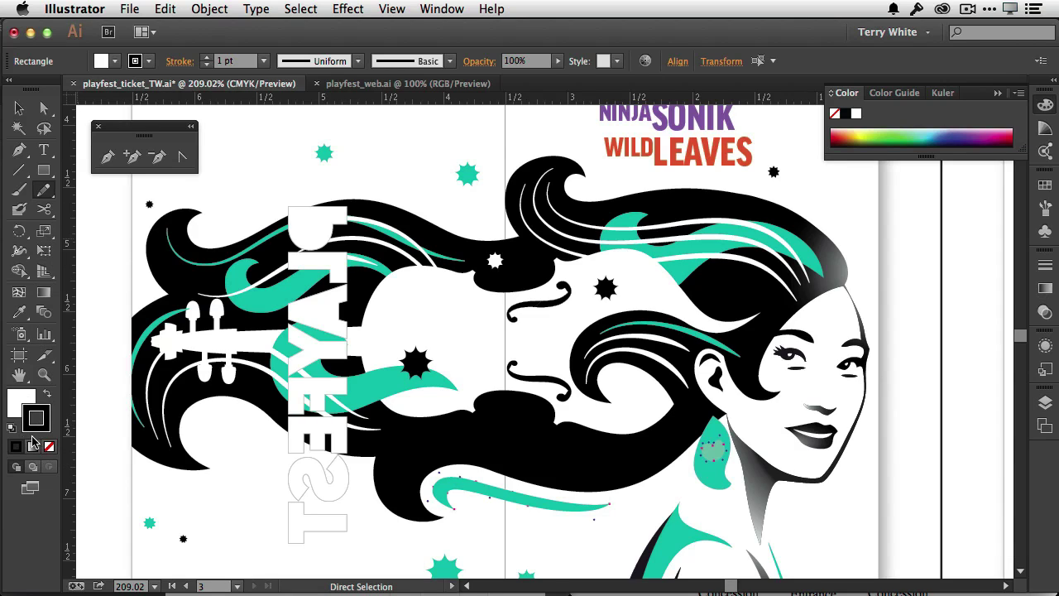
pyautogui.click(47, 394)
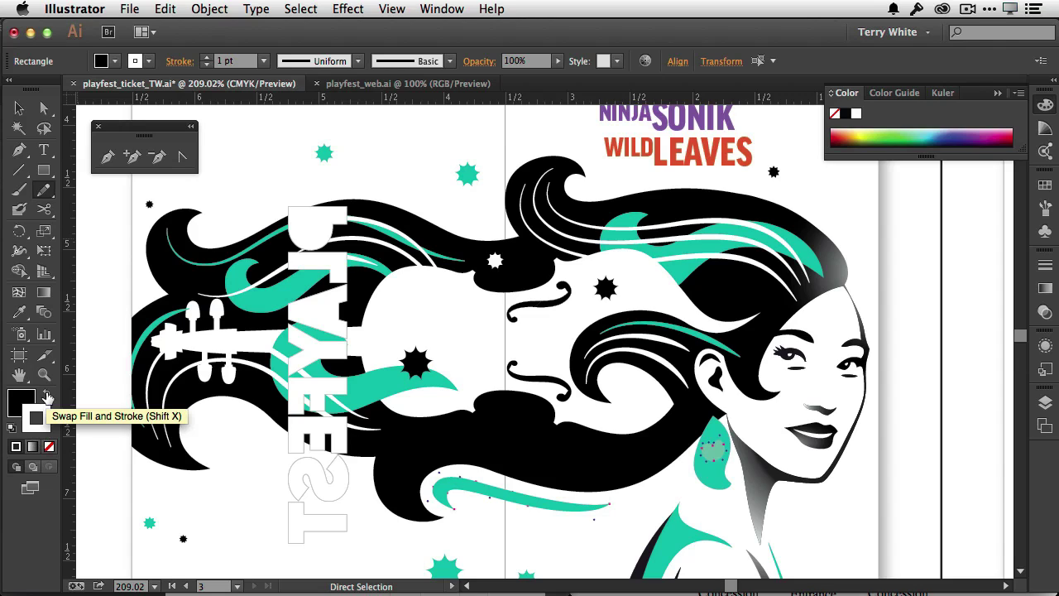
pyautogui.click(49, 446)
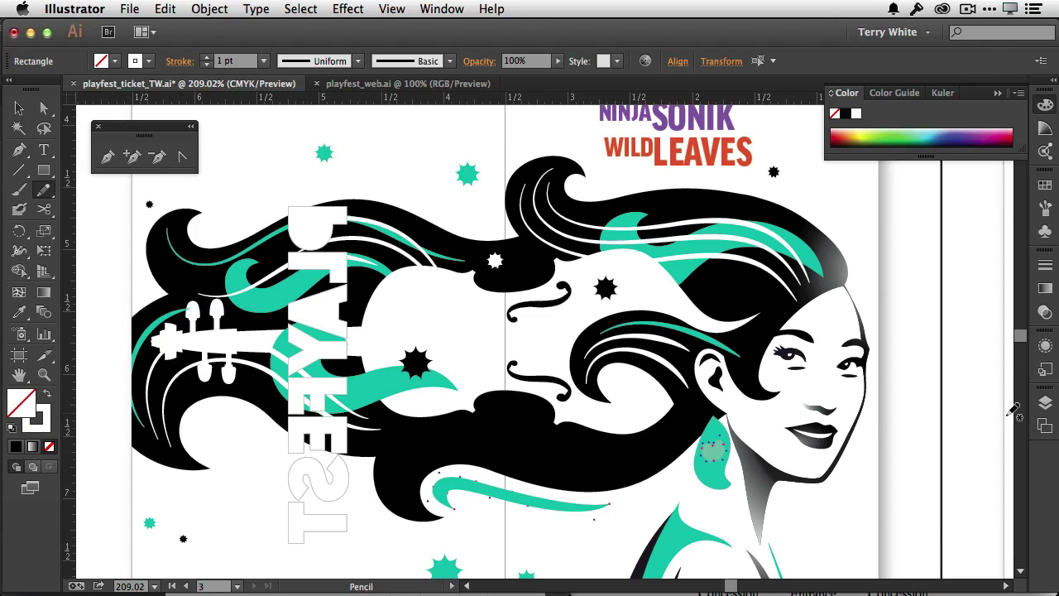
# - With blank_canvas active and Pencil fidelity at fully Accurate, try drawing a wavy strand along the lower black hair lock, and undo it
pyautogui.click(1046, 403)
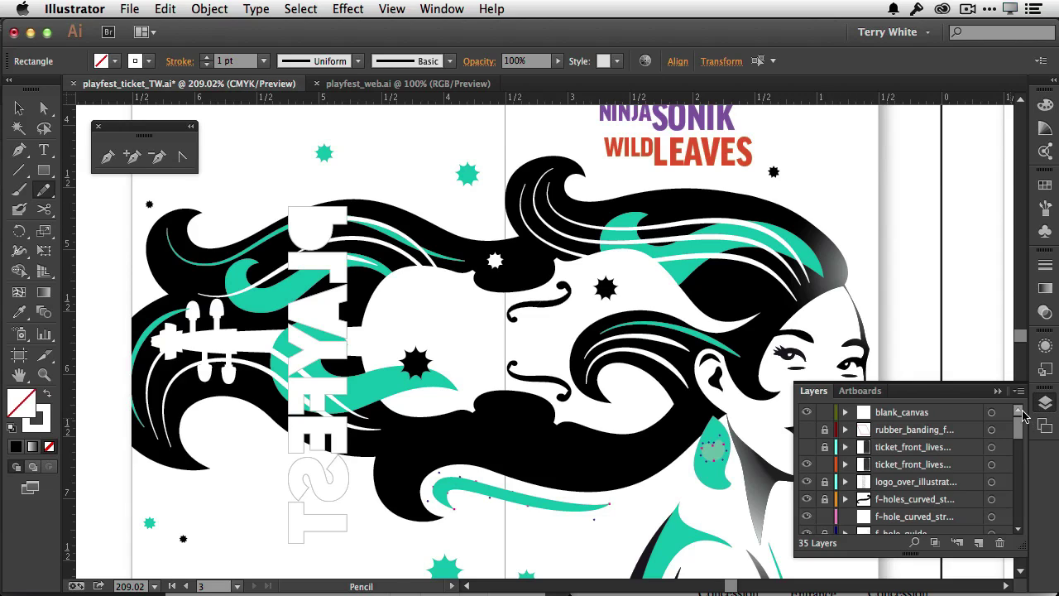
pyautogui.click(945, 425)
pyautogui.click(944, 412)
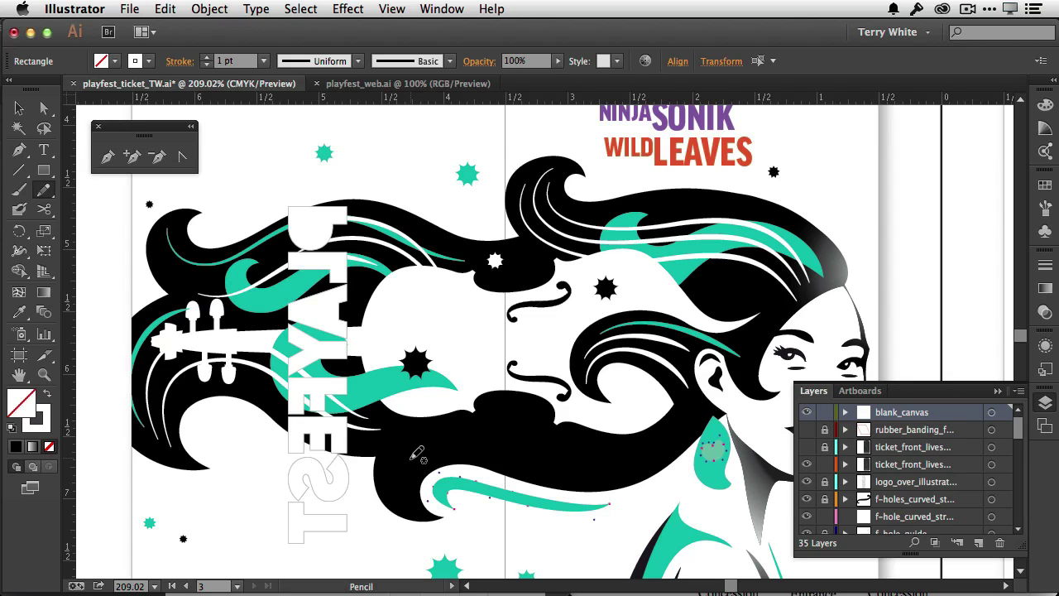
pyautogui.doubleClick(46, 192)
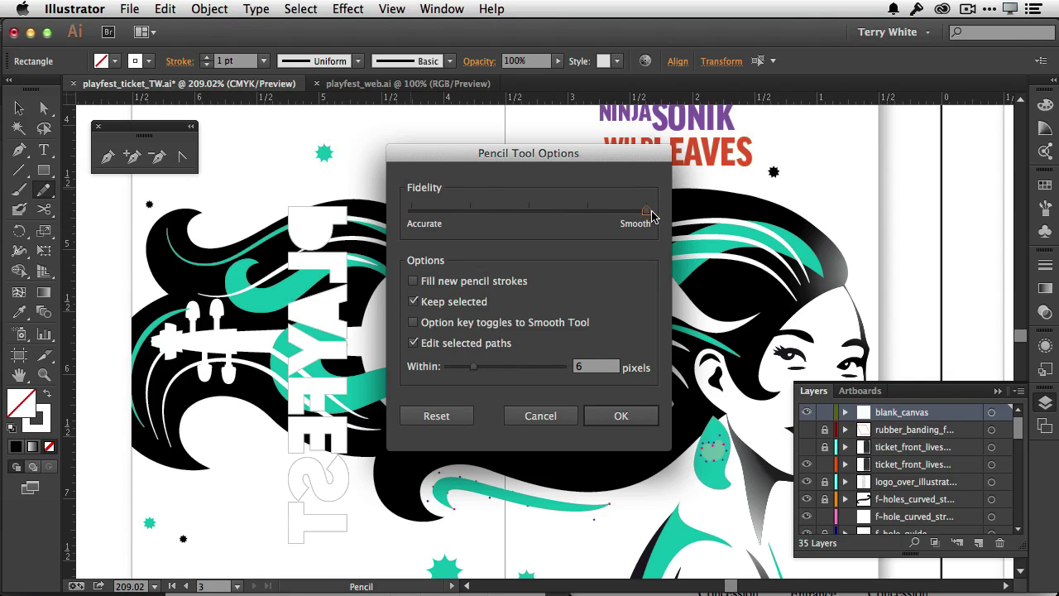
pyautogui.click(610, 416)
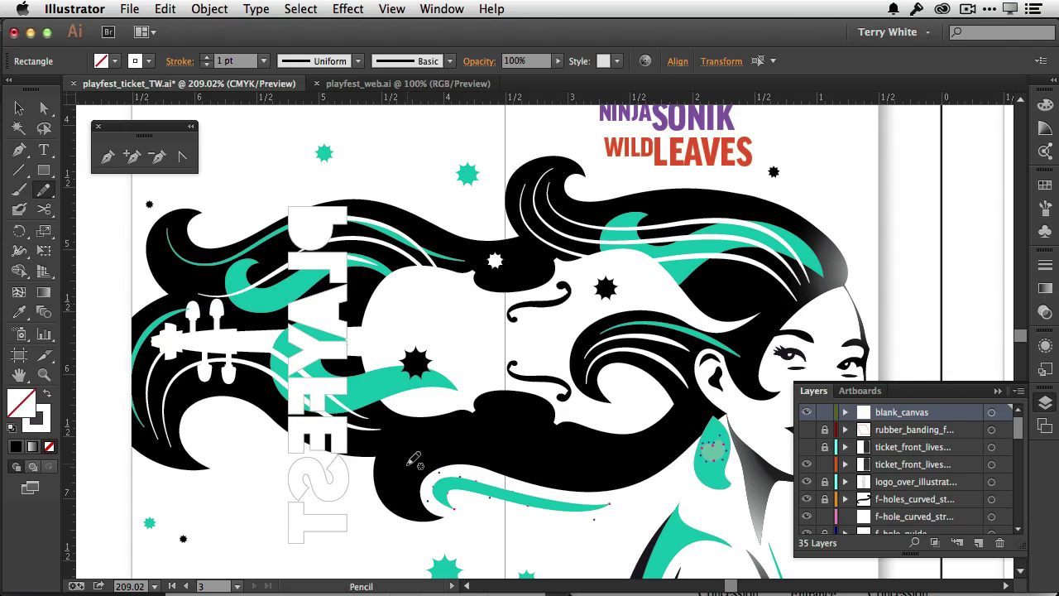
pyautogui.moveTo(402, 465)
pyautogui.mouseDown()
pyautogui.moveTo(467, 441)
pyautogui.moveTo(561, 465)
pyautogui.moveTo(660, 433)
pyautogui.mouseUp()
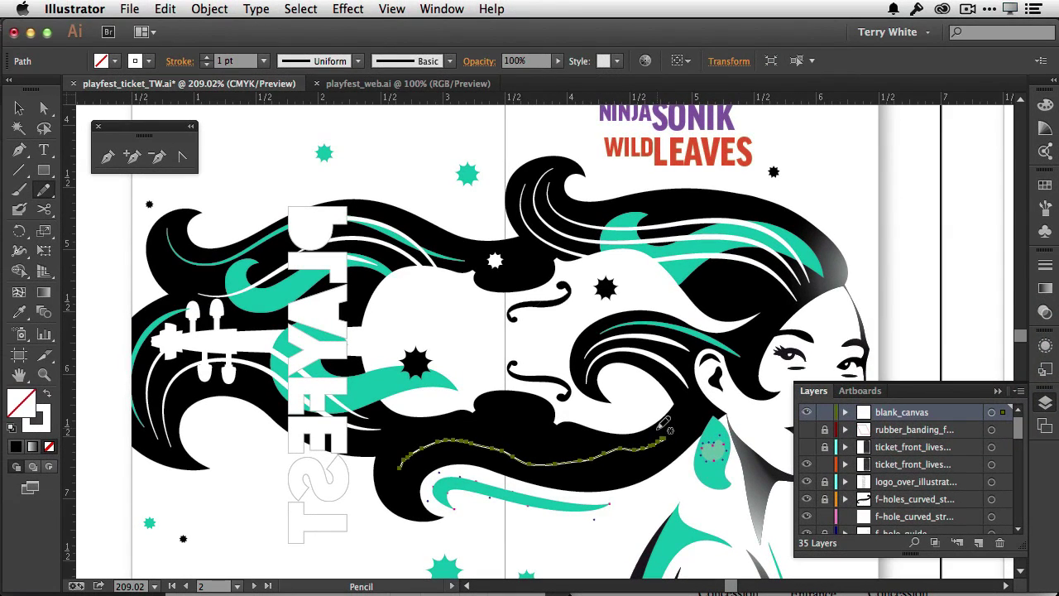
pyautogui.hotkey('ctrl', 'z')
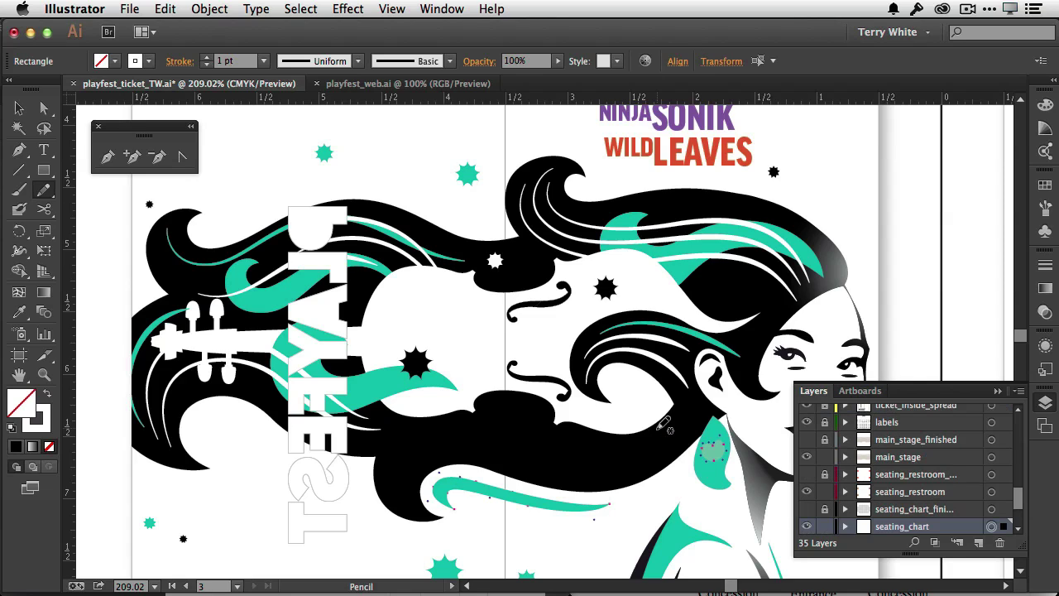
# - Set the Pencil tool's fidelity to fully Smooth
pyautogui.doubleClick(46, 191)
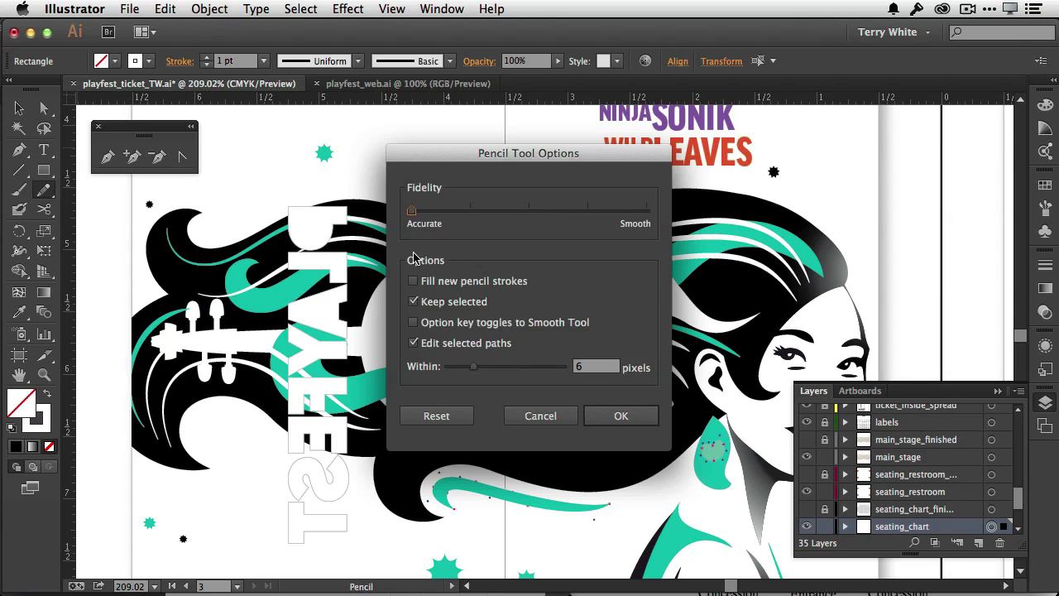
pyautogui.moveTo(509, 214); pyautogui.dragTo(666, 211)
pyautogui.click(621, 416)
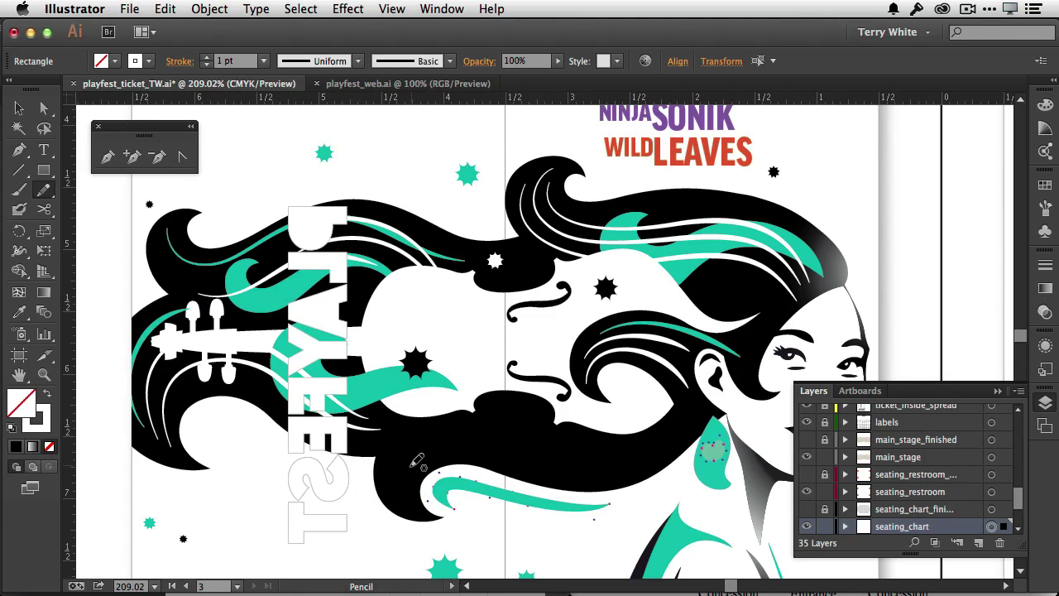
# - Make blank_canvas the active layer again in place of seating_chart
pyautogui.click(508, 444)
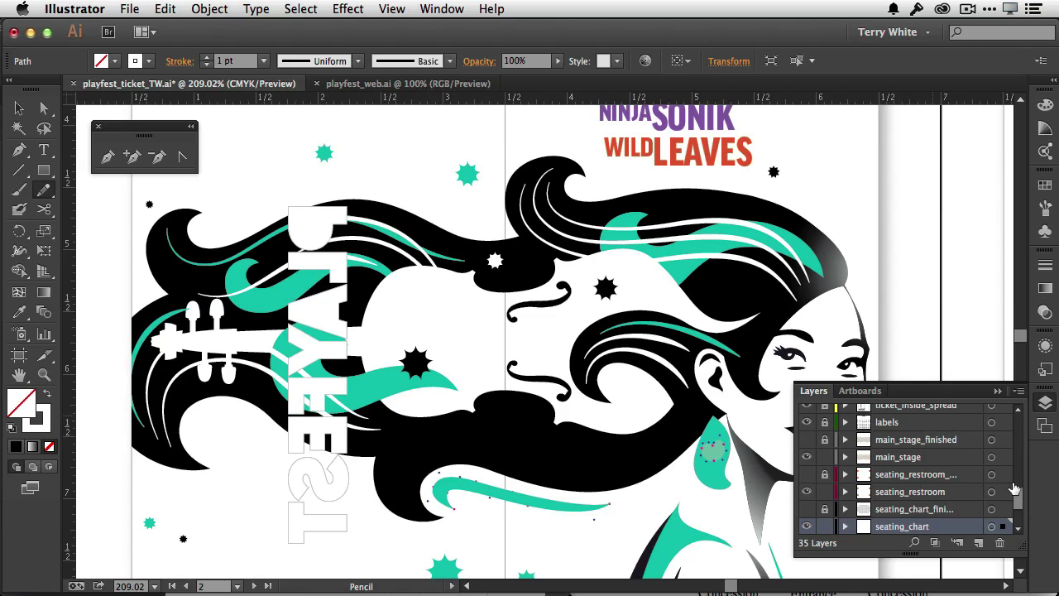
pyautogui.moveTo(1018, 498); pyautogui.dragTo(918, 411)
pyautogui.click(910, 412)
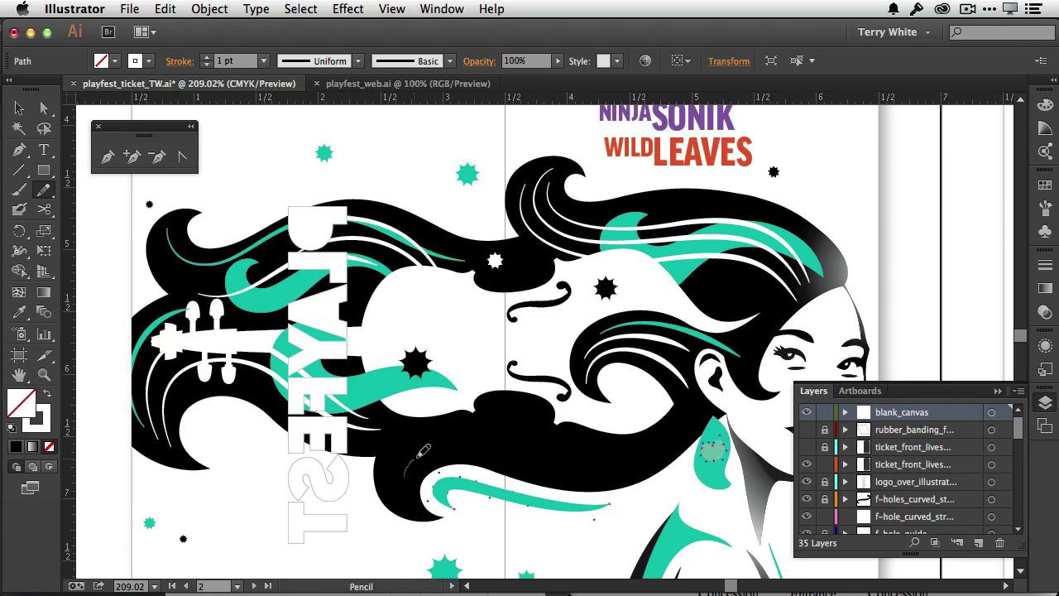
# - Try a smooth Pencil strand along the lower black hair lock, redraw its end near the neck, and remove it
pyautogui.moveTo(405, 477)
pyautogui.mouseDown()
pyautogui.moveTo(470, 441)
pyautogui.moveTo(564, 470)
pyautogui.moveTo(612, 464)
pyautogui.moveTo(643, 439)
pyautogui.mouseUp()
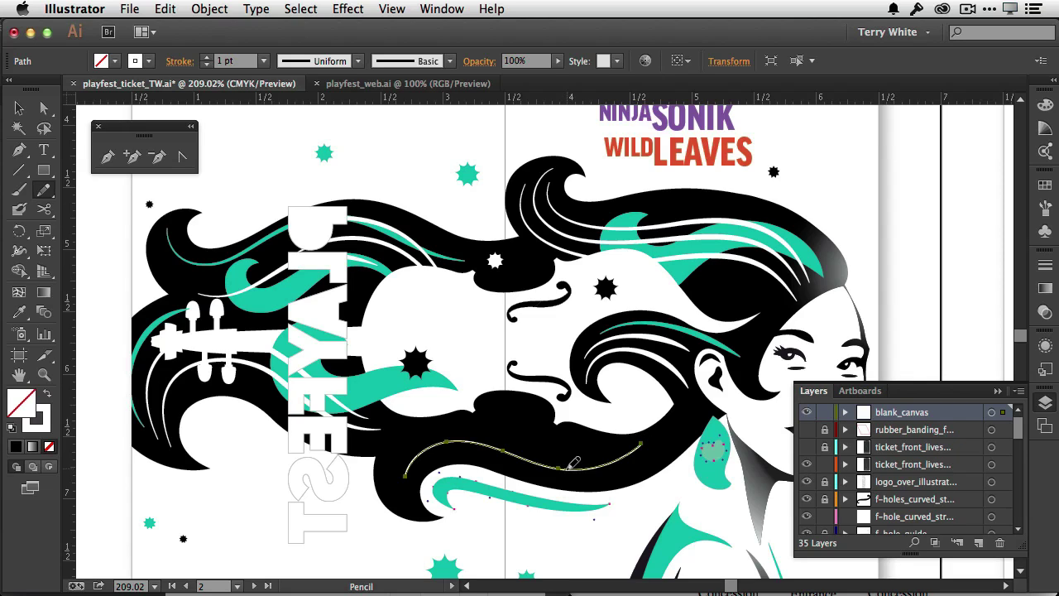
pyautogui.moveTo(570, 468)
pyautogui.mouseDown()
pyautogui.moveTo(641, 459)
pyautogui.moveTo(659, 439)
pyautogui.mouseUp()
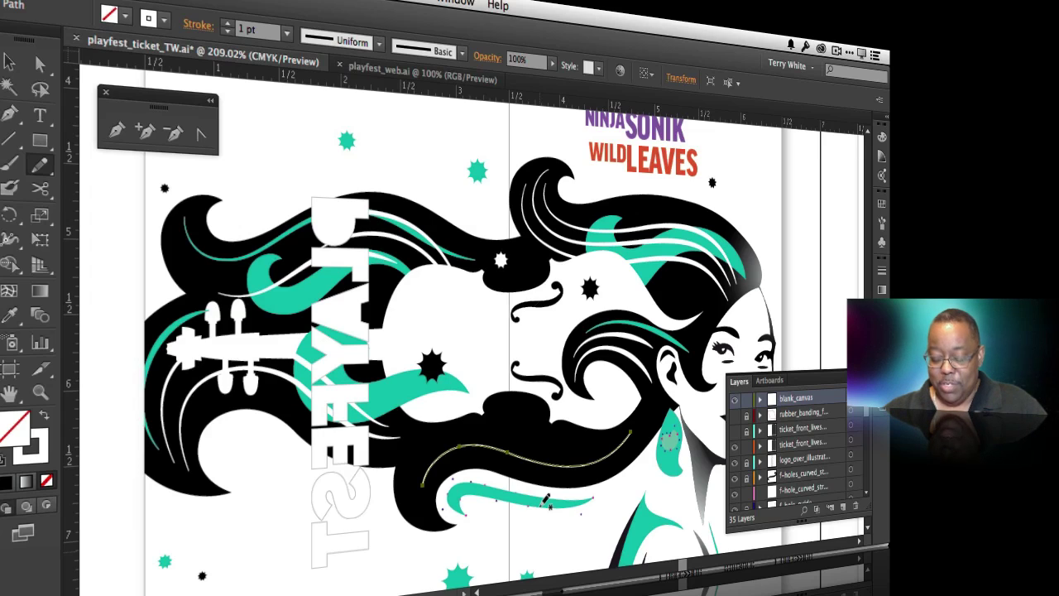
pyautogui.hotkey('ctrl', 'z')
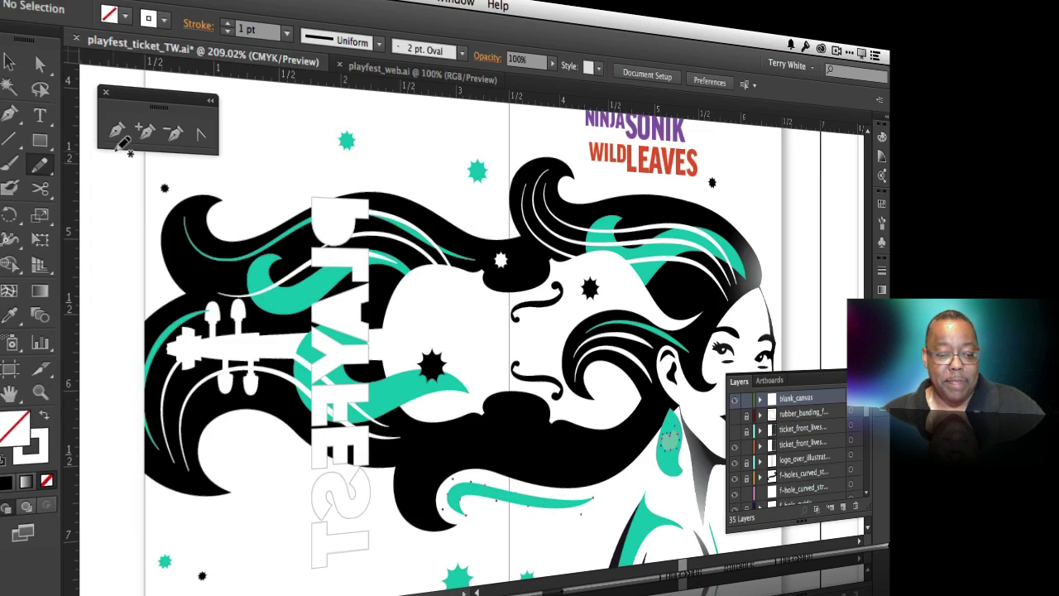
# - Draw a wavy white strand about 2.2 in wide with the Pen tool, from the lower lock's curl towards the earring
pyautogui.click(123, 132)
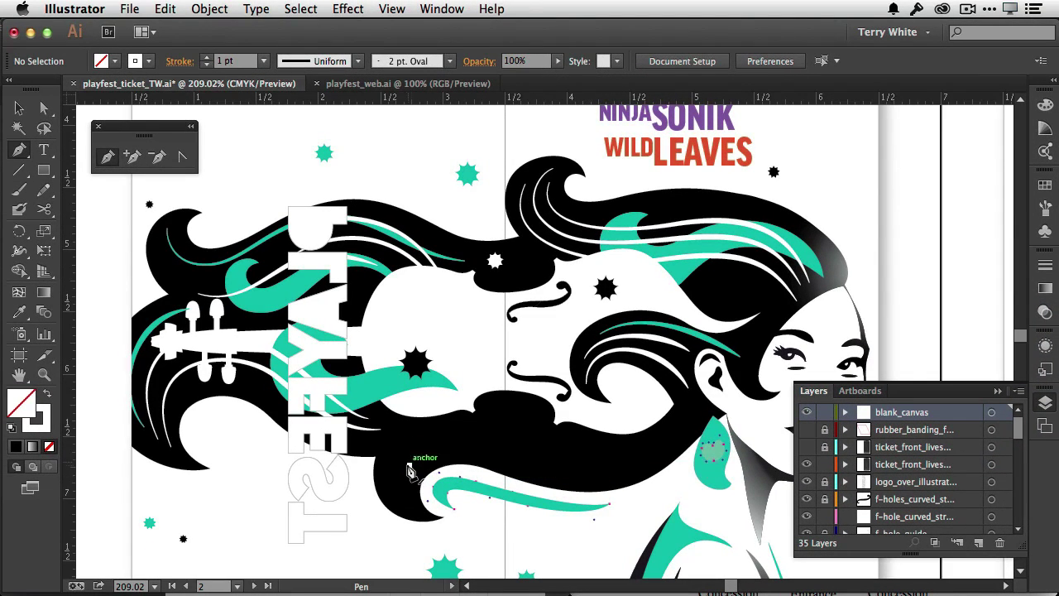
pyautogui.click(407, 470)
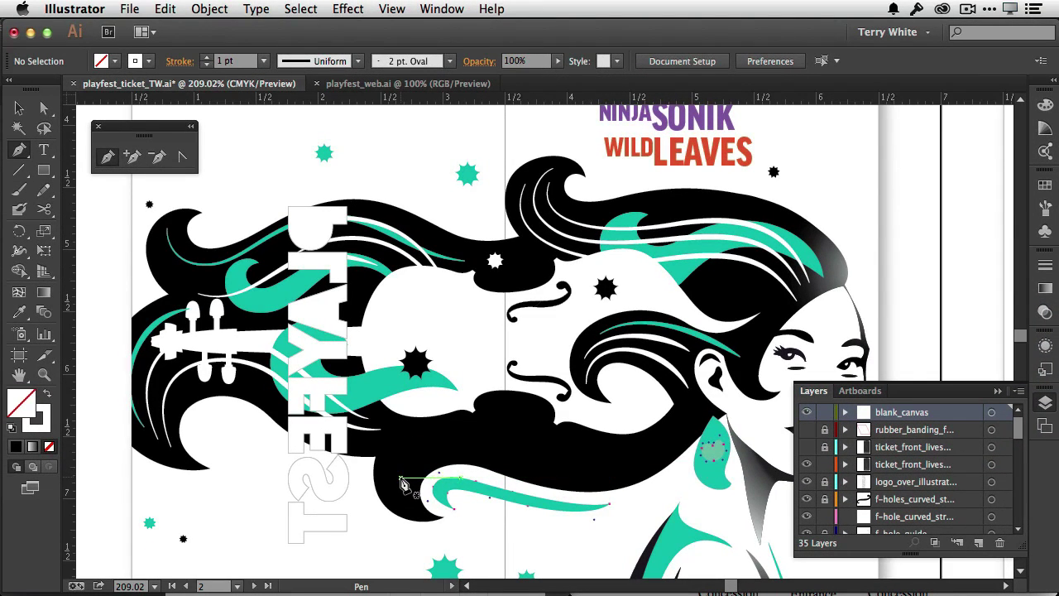
pyautogui.moveTo(400, 477); pyautogui.dragTo(410, 459)
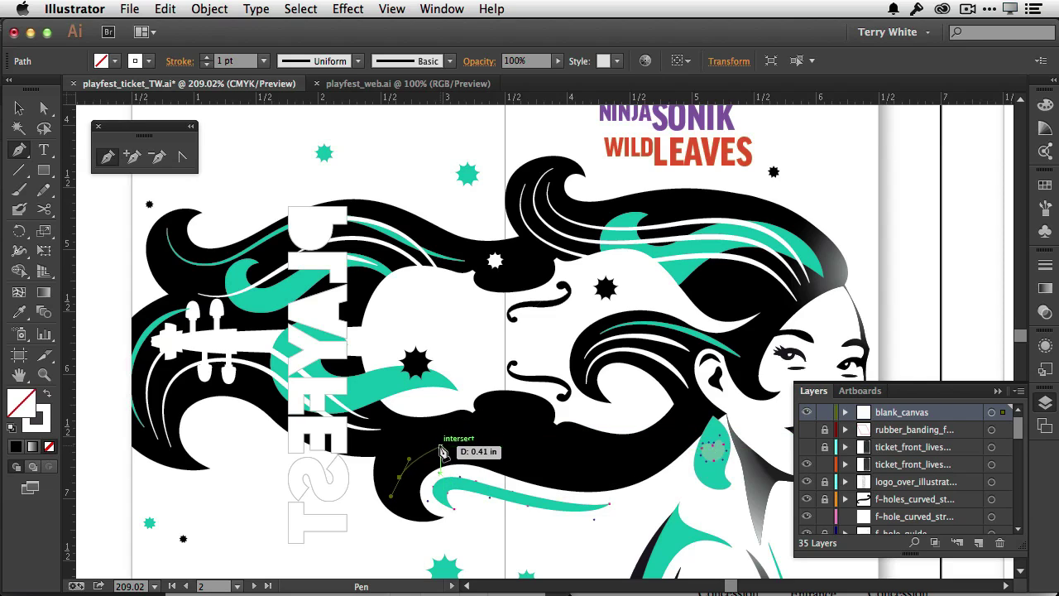
pyautogui.moveTo(440, 447); pyautogui.dragTo(453, 447)
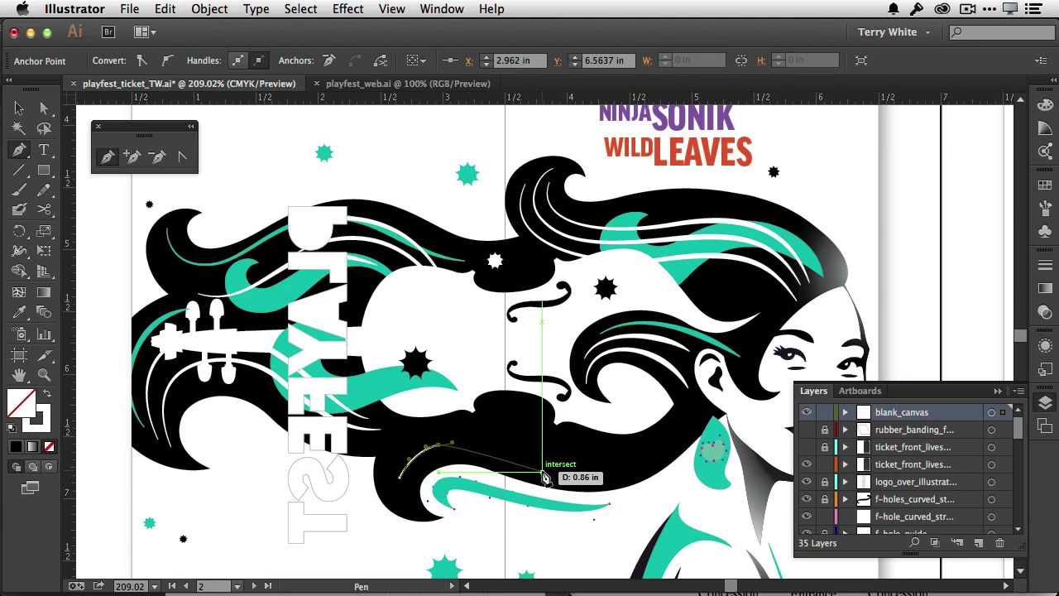
pyautogui.click(494, 459)
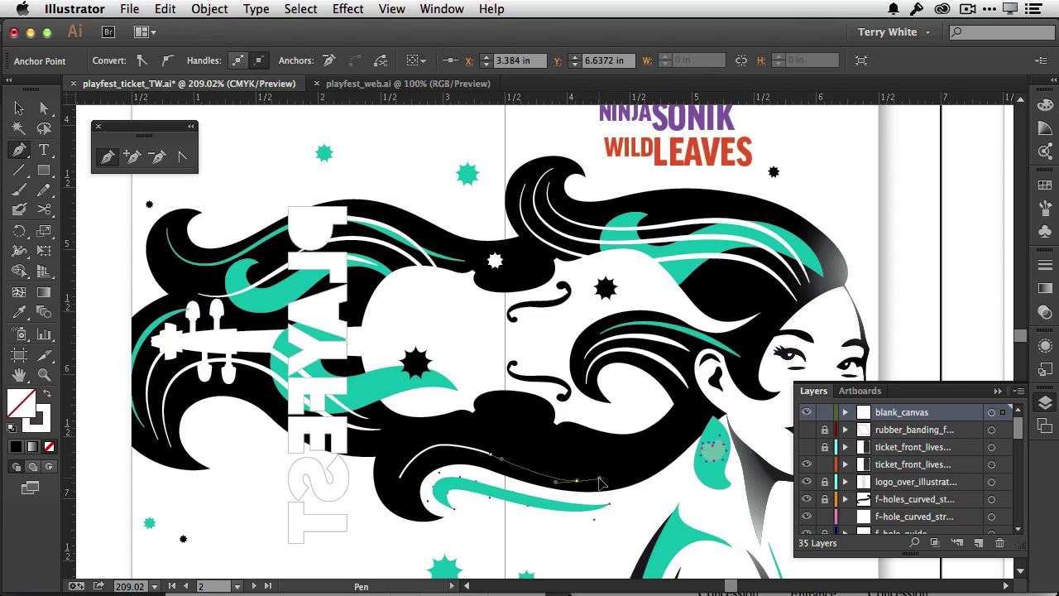
pyautogui.moveTo(599, 478); pyautogui.dragTo(675, 446)
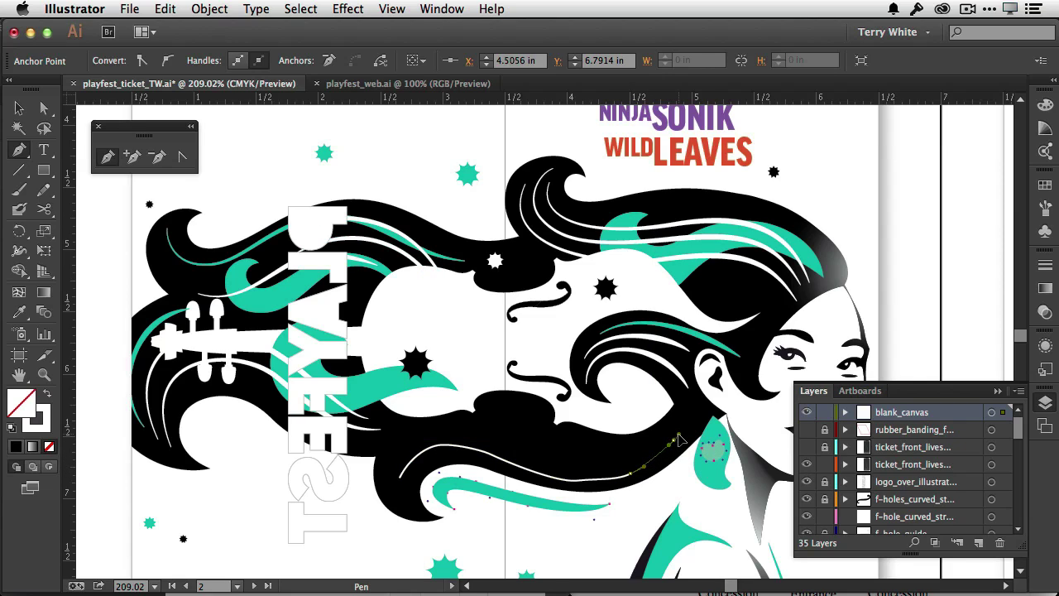
pyautogui.click(676, 445)
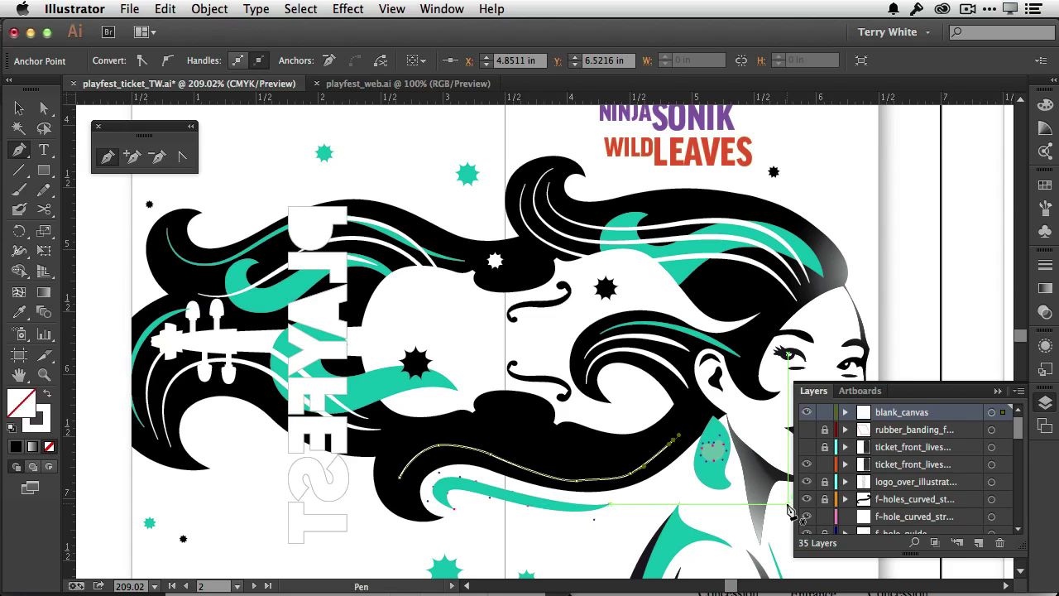
# - Reshape the two middle segments of the new strand into a smoother curve with the Anchor Point tool
pyautogui.click(182, 157)
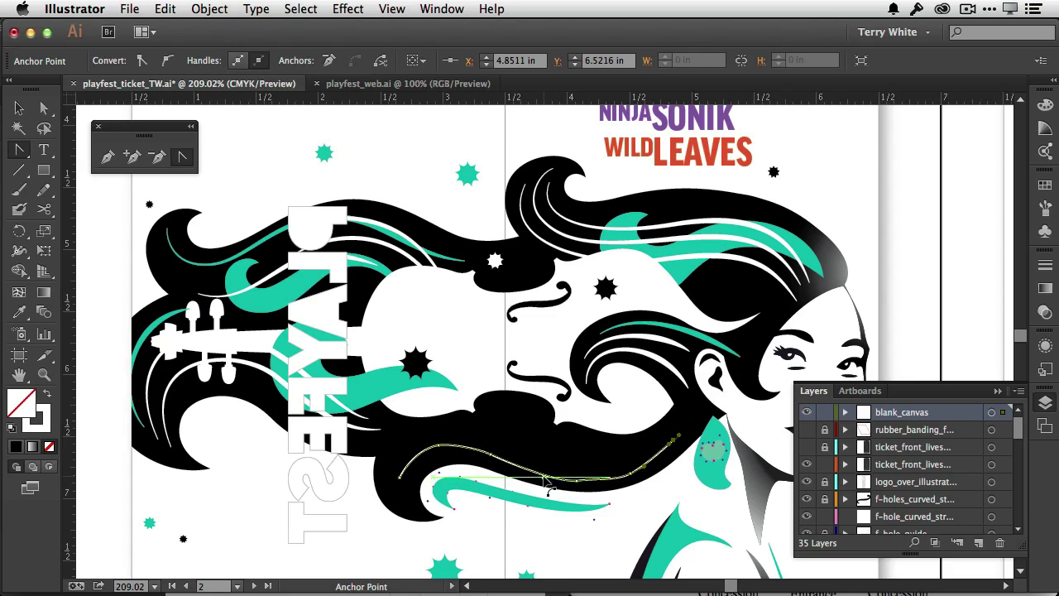
pyautogui.moveTo(549, 482)
pyautogui.mouseDown()
pyautogui.moveTo(559, 453)
pyautogui.moveTo(556, 480)
pyautogui.mouseUp()
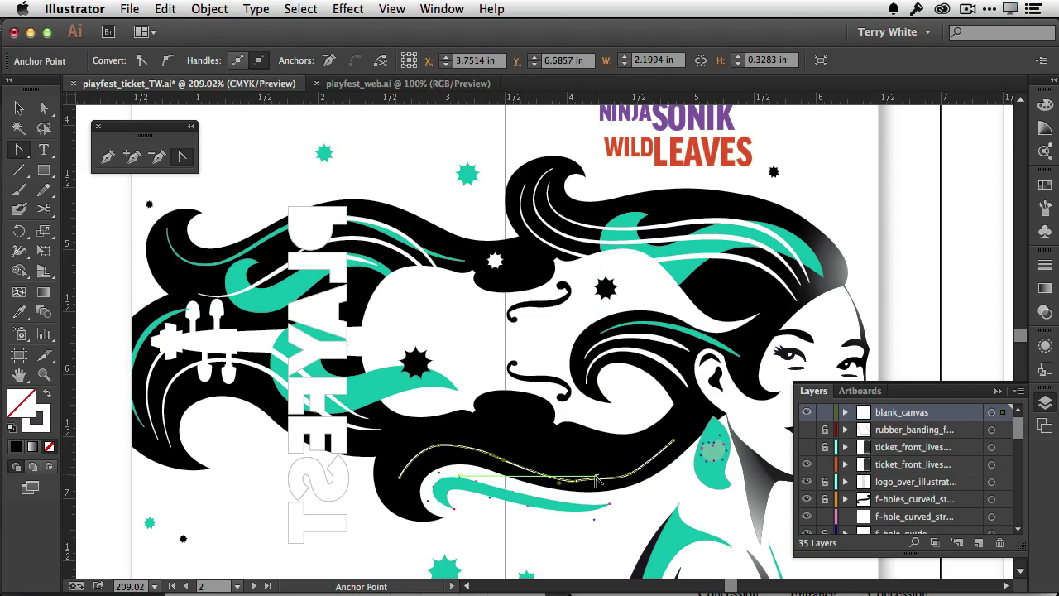
pyautogui.click(596, 488)
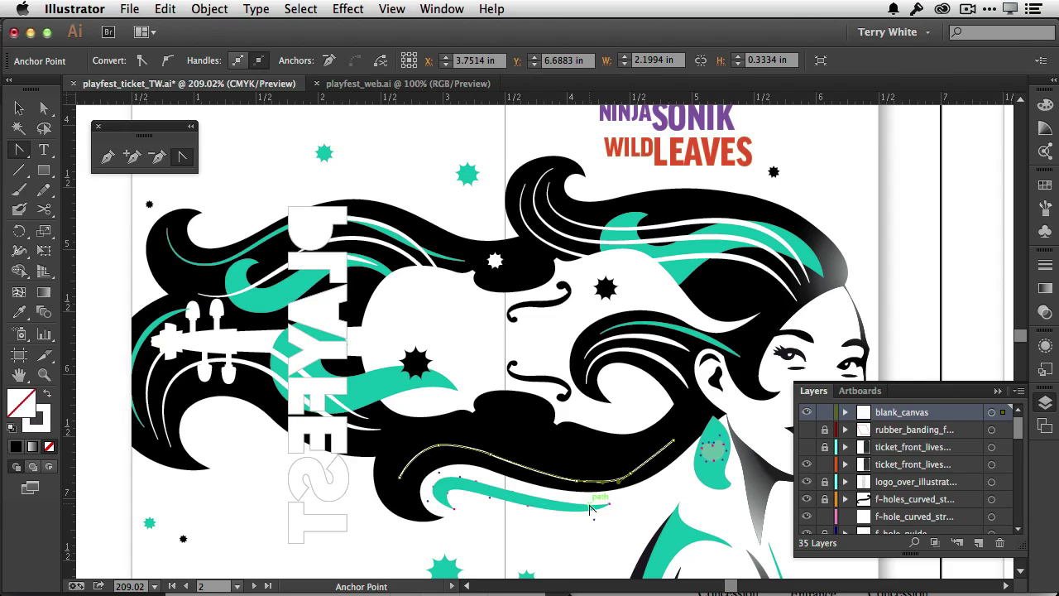
# - Ready the Pen tool and show the saved 5 Hair tip view
pyautogui.click(107, 157)
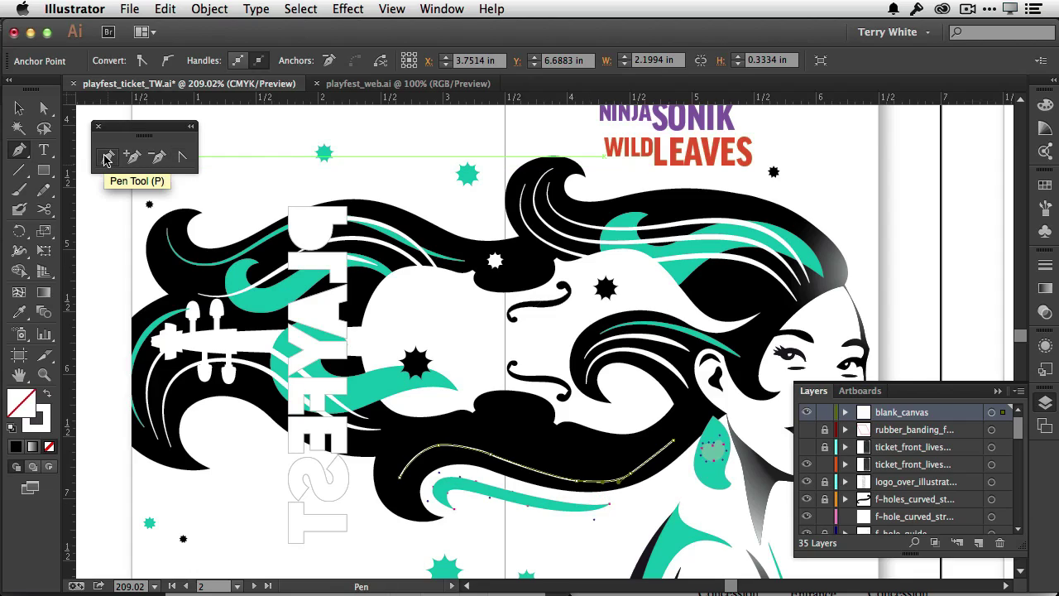
pyautogui.hotkey('ctrl', 'Up')
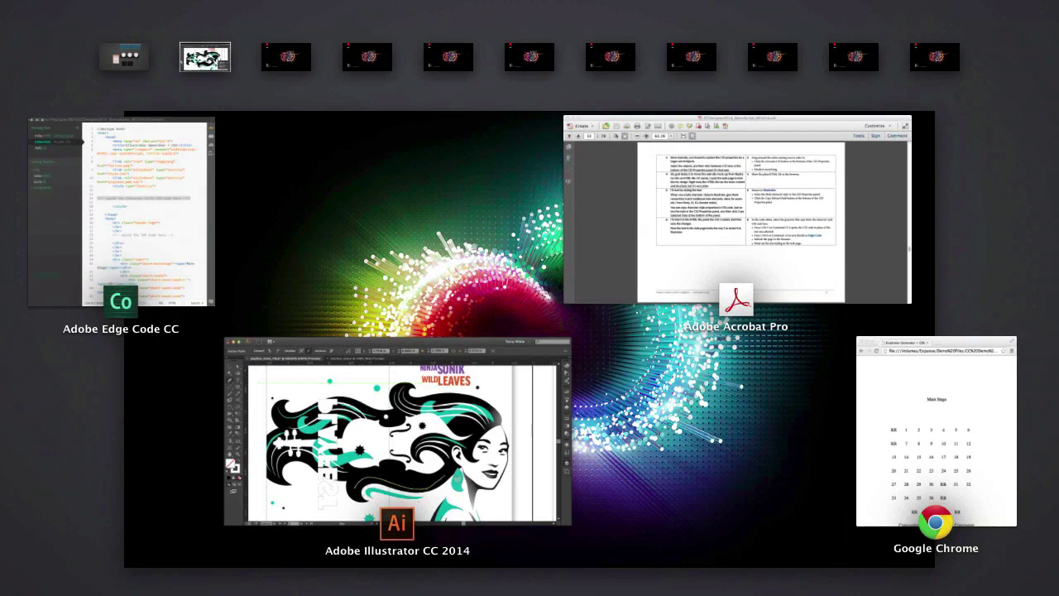
pyautogui.hotkey('ctrl', 'Up')
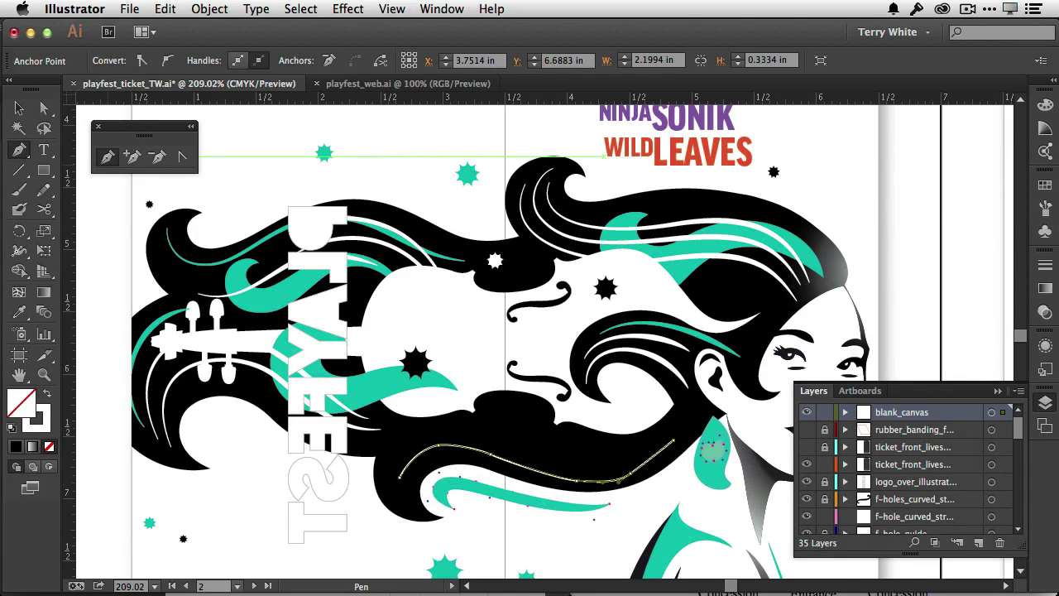
pyautogui.click(389, 10)
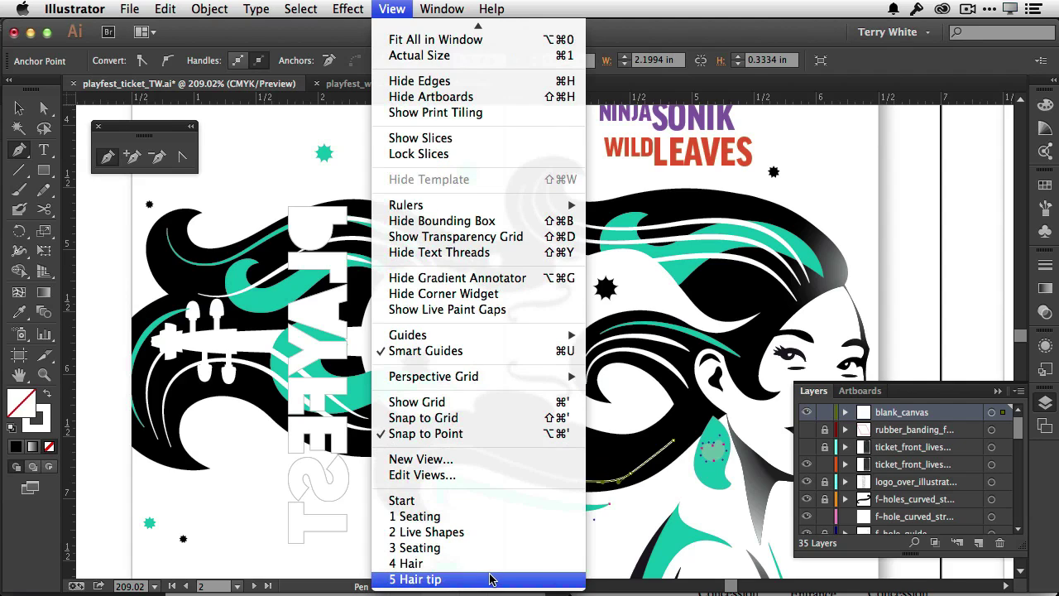
pyautogui.click(490, 580)
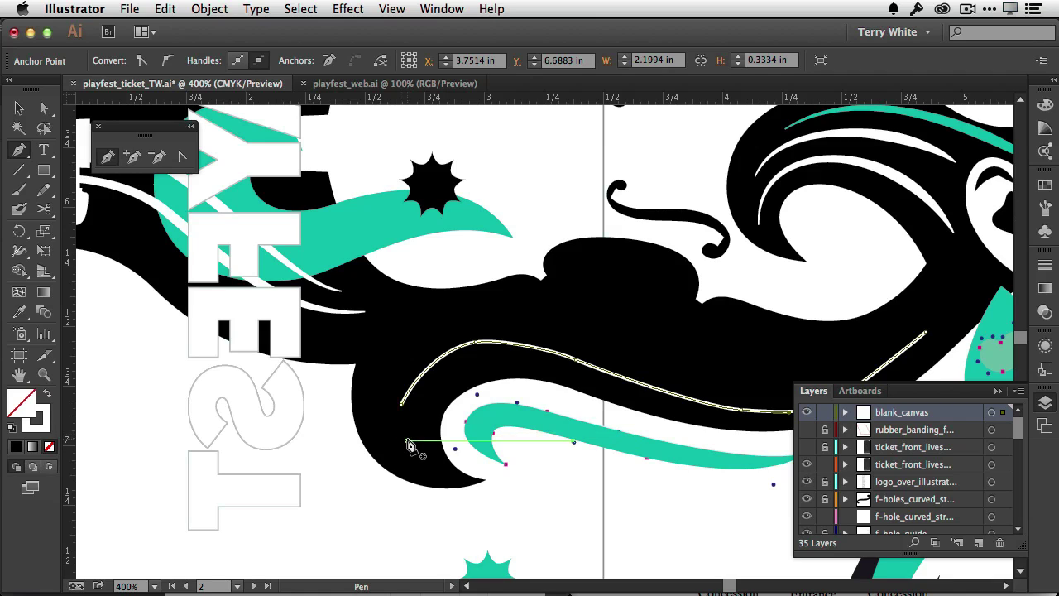
# - Draw a small closed white heart inside the tip of the lower hair curl, shaping the closing lobe independently at the notch
pyautogui.click(402, 440)
pyautogui.moveTo(409, 432)
pyautogui.mouseDown()
pyautogui.moveTo(437, 433)
pyautogui.moveTo(418, 439)
pyautogui.moveTo(432, 434)
pyautogui.moveTo(417, 491)
pyautogui.moveTo(374, 432)
pyautogui.moveTo(389, 427)
pyautogui.moveTo(403, 445)
pyautogui.mouseUp()
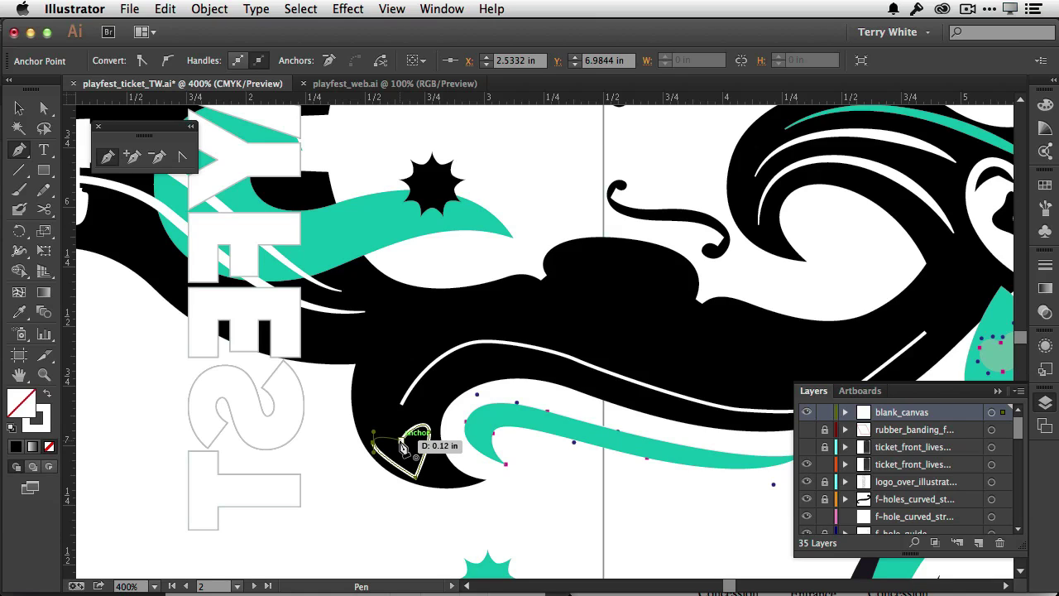
pyautogui.moveTo(403, 447)
pyautogui.mouseDown()
pyautogui.moveTo(407, 455)
pyautogui.moveTo(389, 438)
pyautogui.moveTo(379, 568)
pyautogui.moveTo(365, 586)
pyautogui.moveTo(392, 516)
pyautogui.moveTo(390, 437)
pyautogui.moveTo(403, 447)
pyautogui.mouseUp()
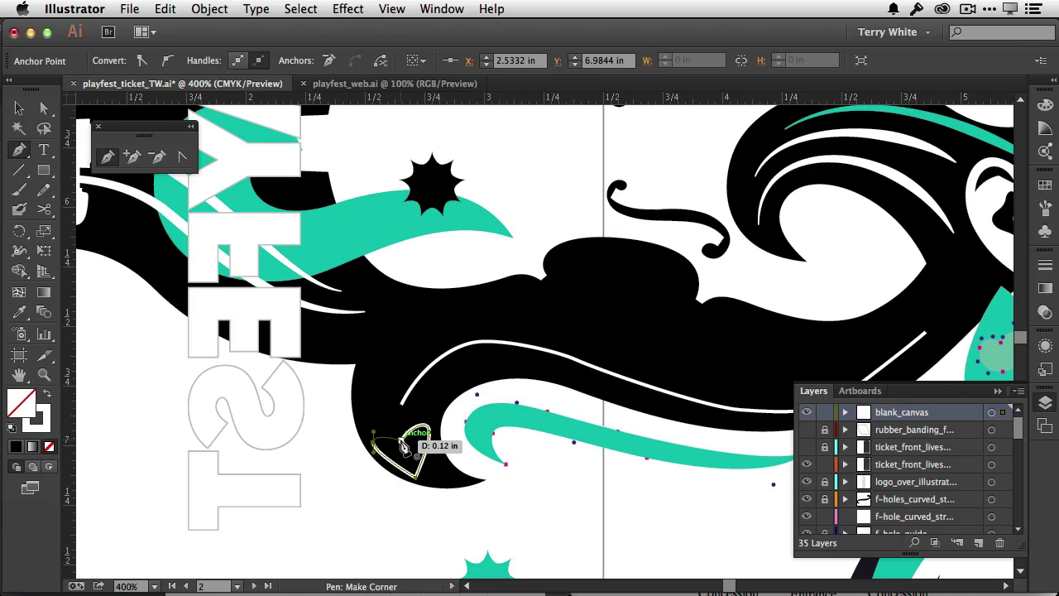
pyautogui.moveTo(404, 447)
pyautogui.mouseDown()
pyautogui.moveTo(405, 461)
pyautogui.moveTo(404, 449)
pyautogui.mouseUp()
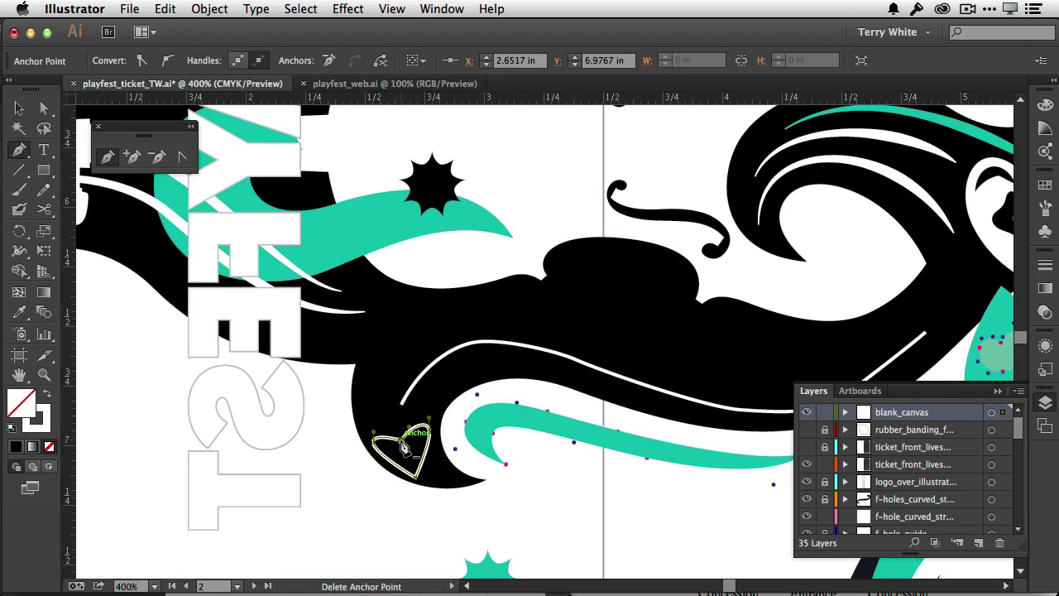
pyautogui.moveTo(406, 441); pyautogui.dragTo(403, 445)
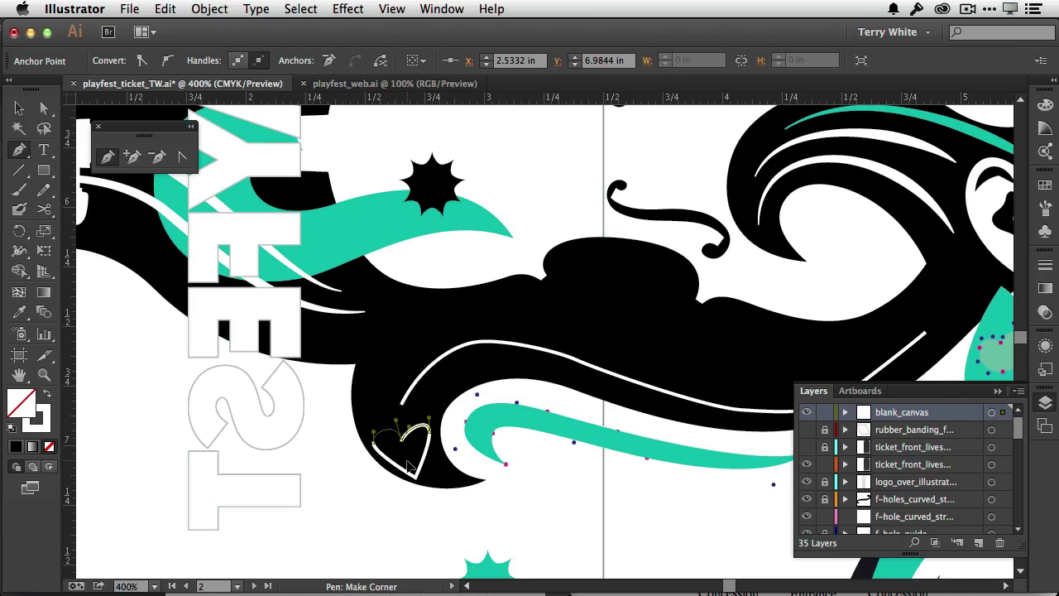
pyautogui.click(413, 472)
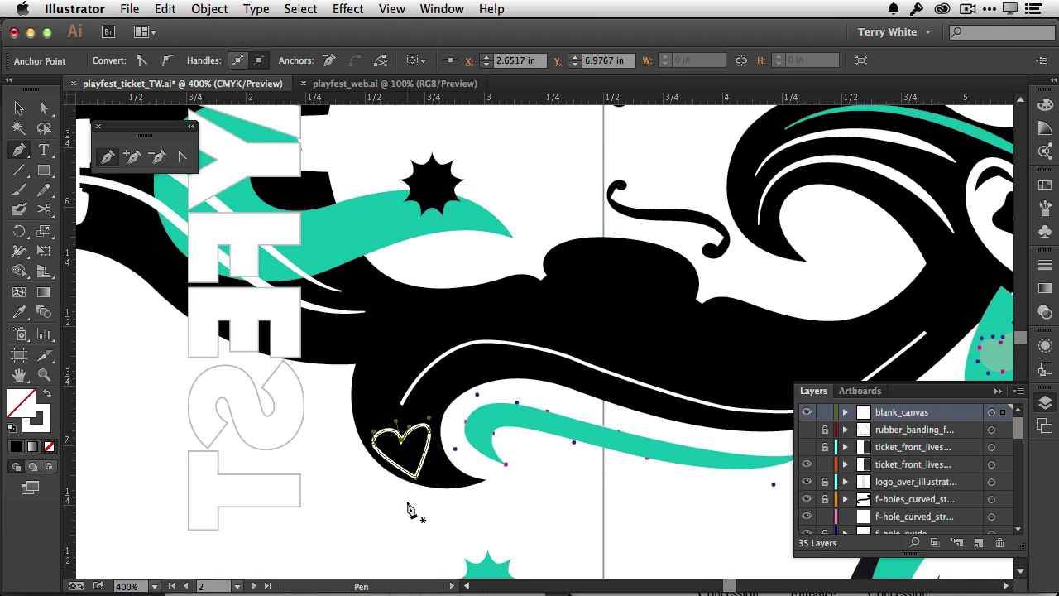
# - Draw a small closed white triangle about 0.2 in wide above the heart in the hair with the Pen tool, adjusting the closing corner
pyautogui.click(380, 321)
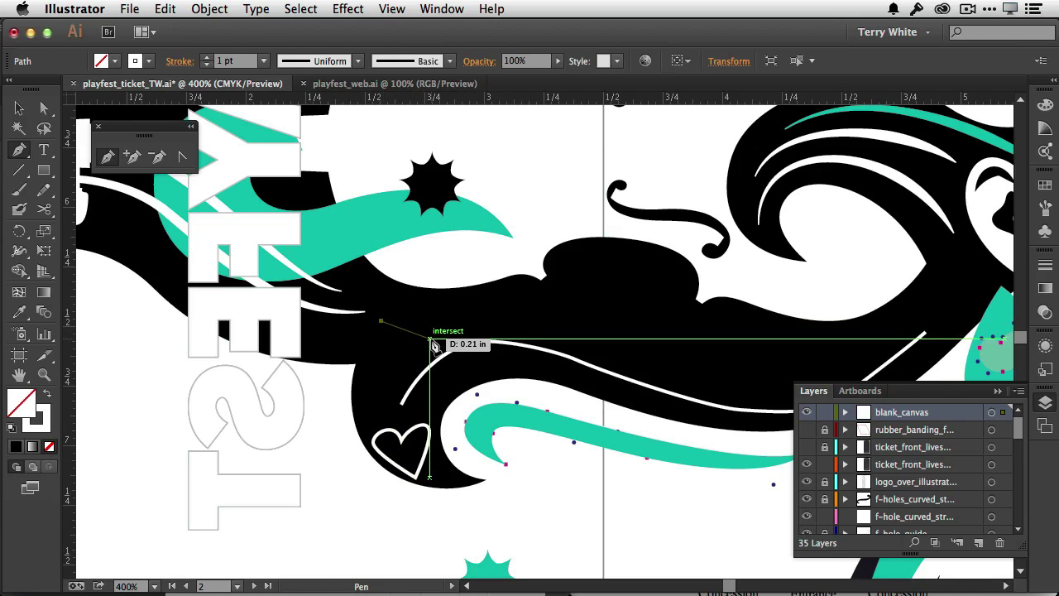
pyautogui.click(431, 341)
pyautogui.click(431, 341)
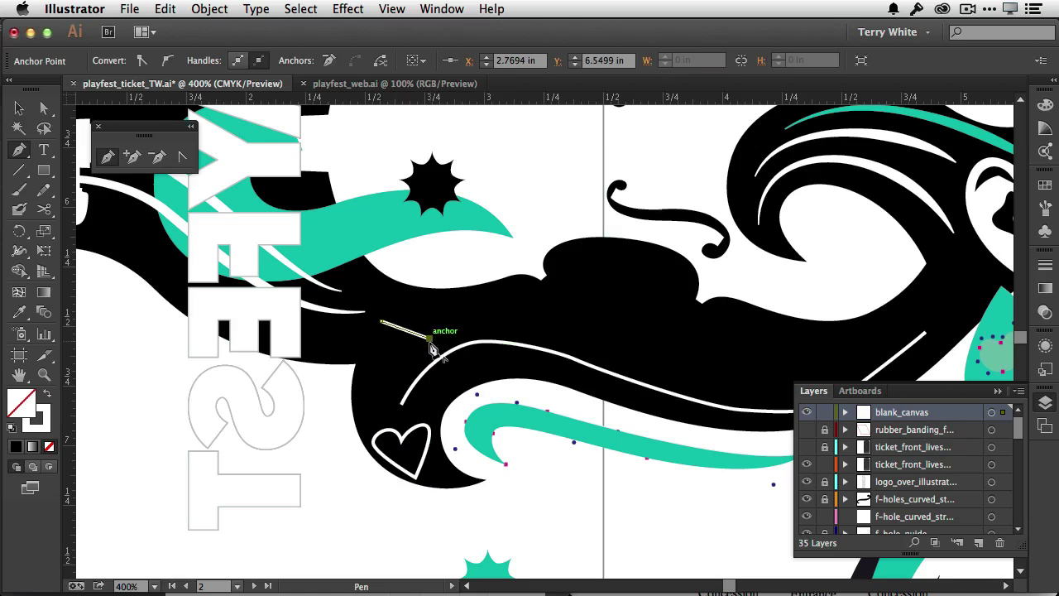
pyautogui.click(385, 356)
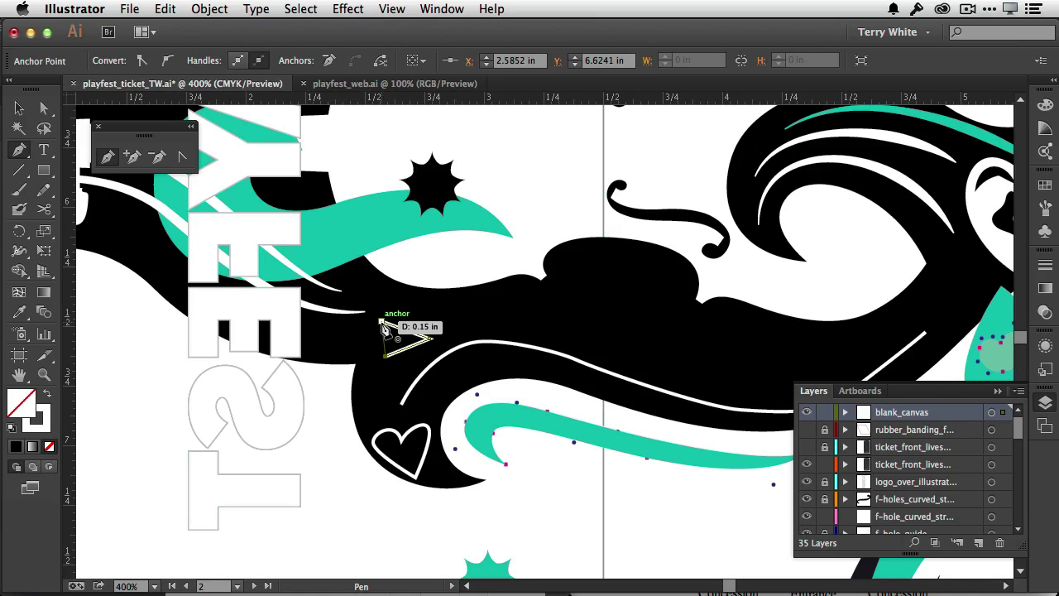
pyautogui.click(381, 322)
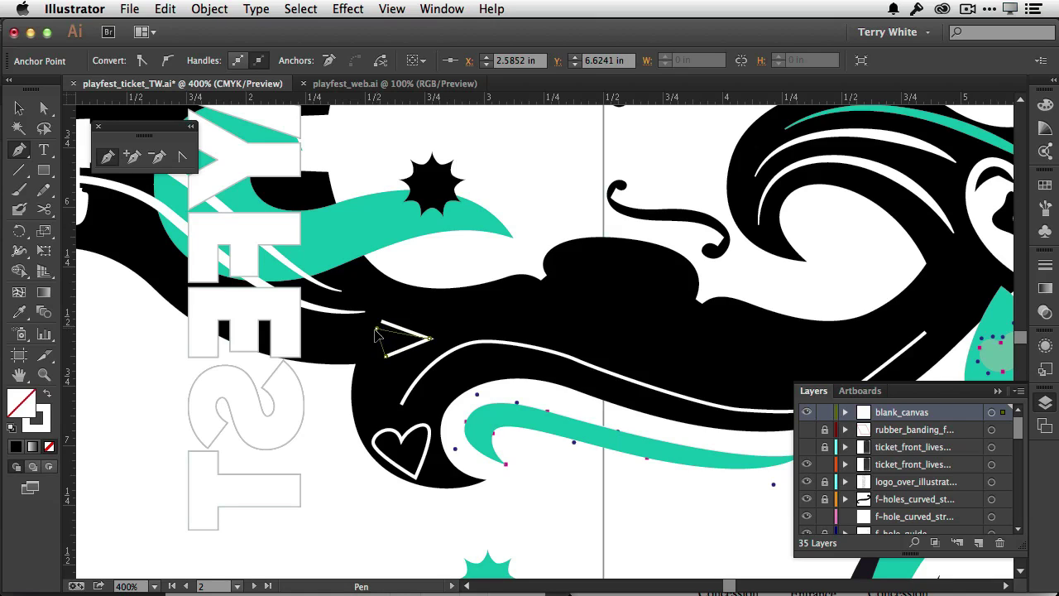
pyautogui.press('space')
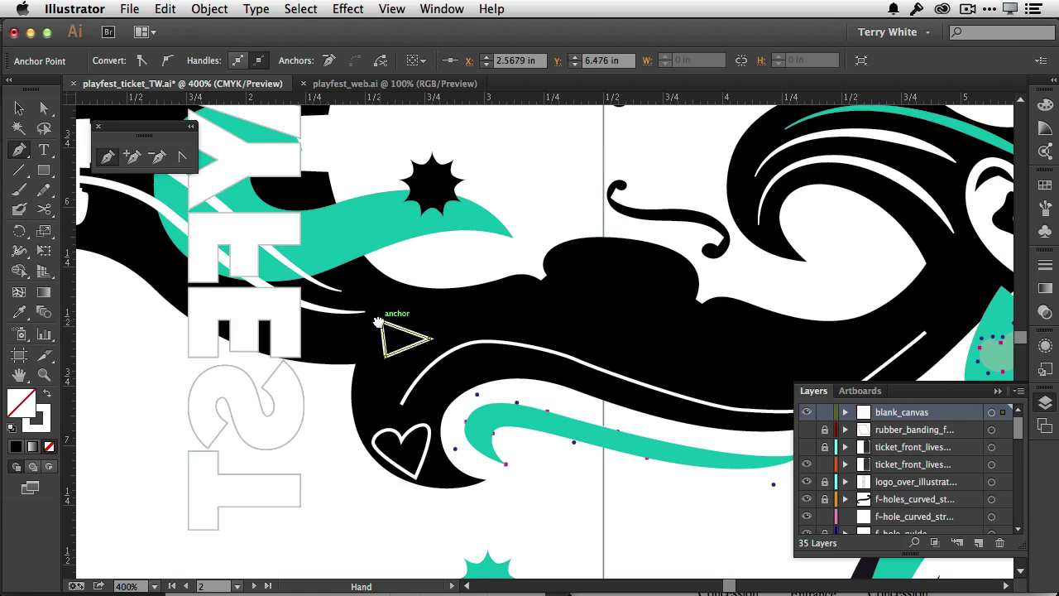
pyautogui.moveTo(378, 322)
pyautogui.mouseDown()
pyautogui.moveTo(366, 338)
pyautogui.moveTo(386, 323)
pyautogui.moveTo(376, 325)
pyautogui.mouseUp()
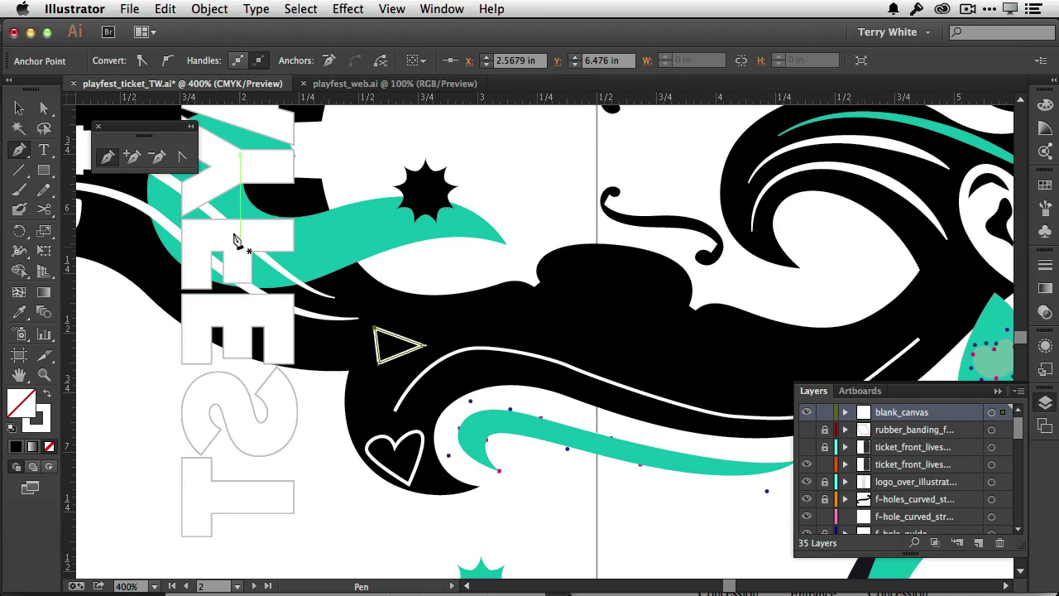
# - Bring up the playfest_web.ai document and review the index.html code in Edge Code and its page in Chrome
pyautogui.click(372, 84)
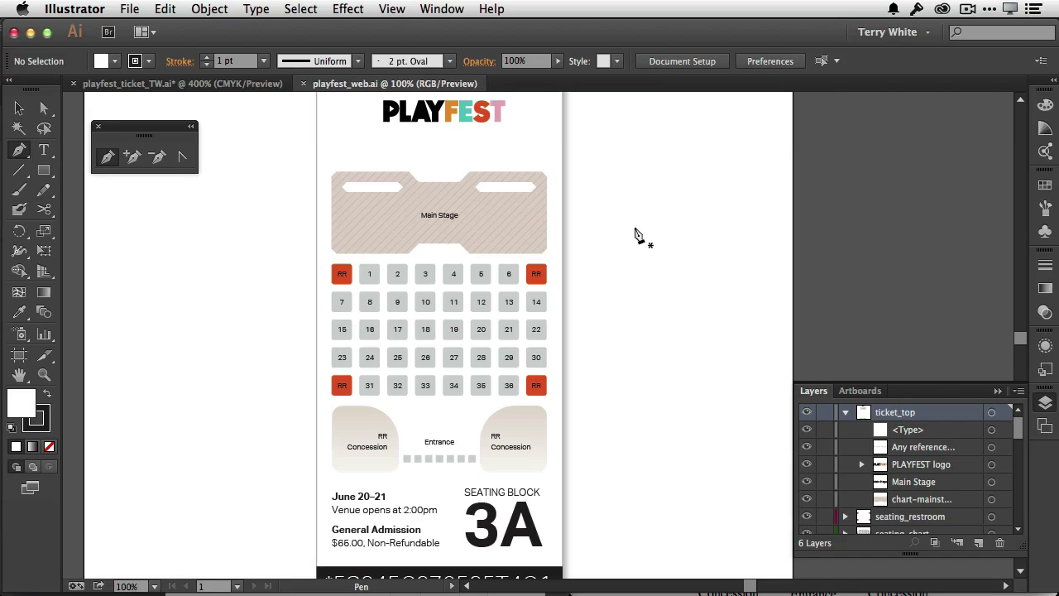
pyautogui.press('super')
pyautogui.press('super+Tab')
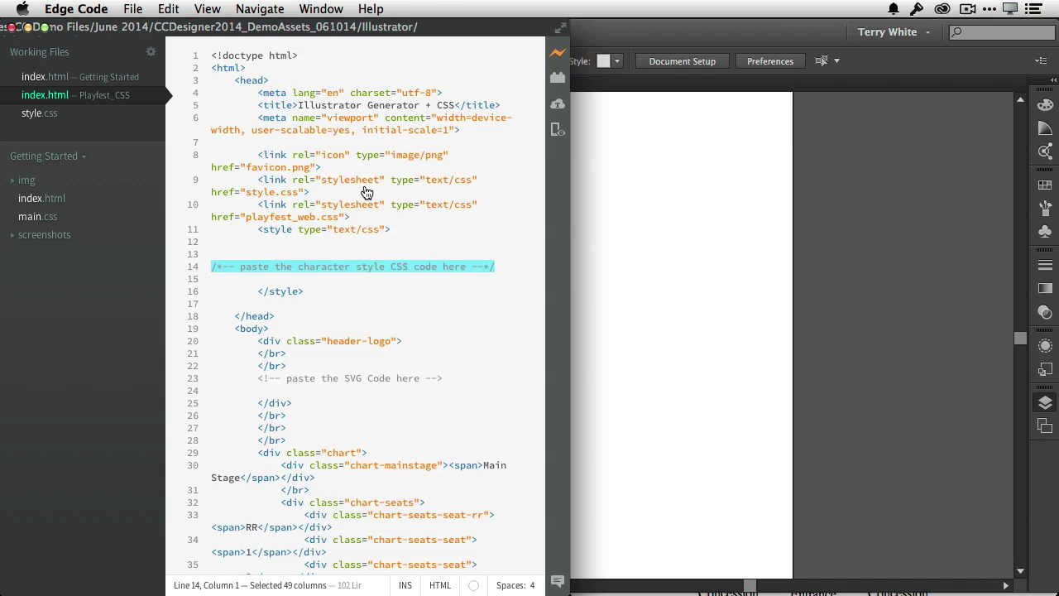
pyautogui.press('super+Tab')
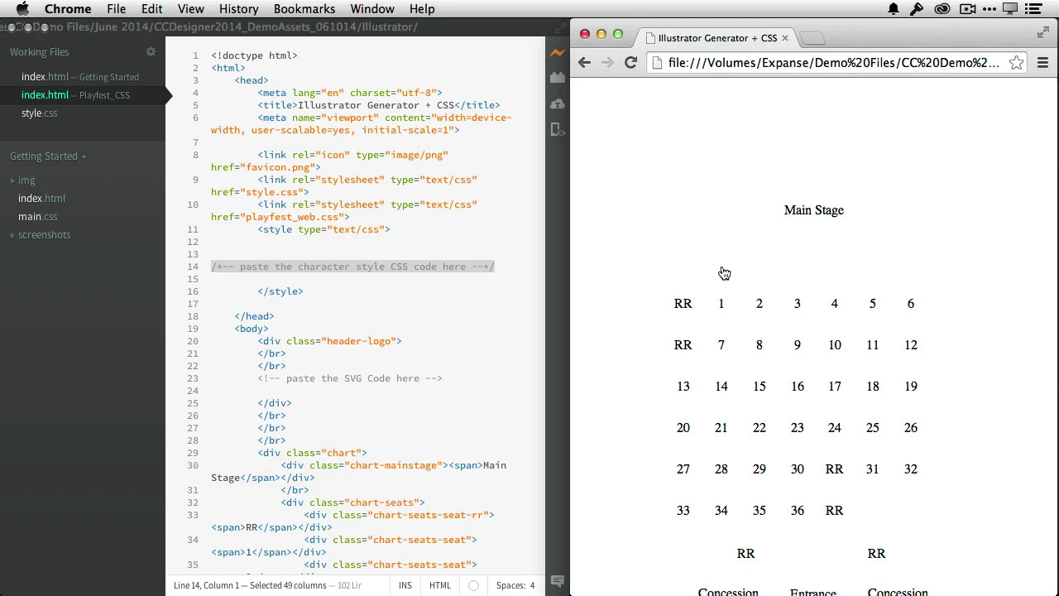
pyautogui.press('super+Tab')
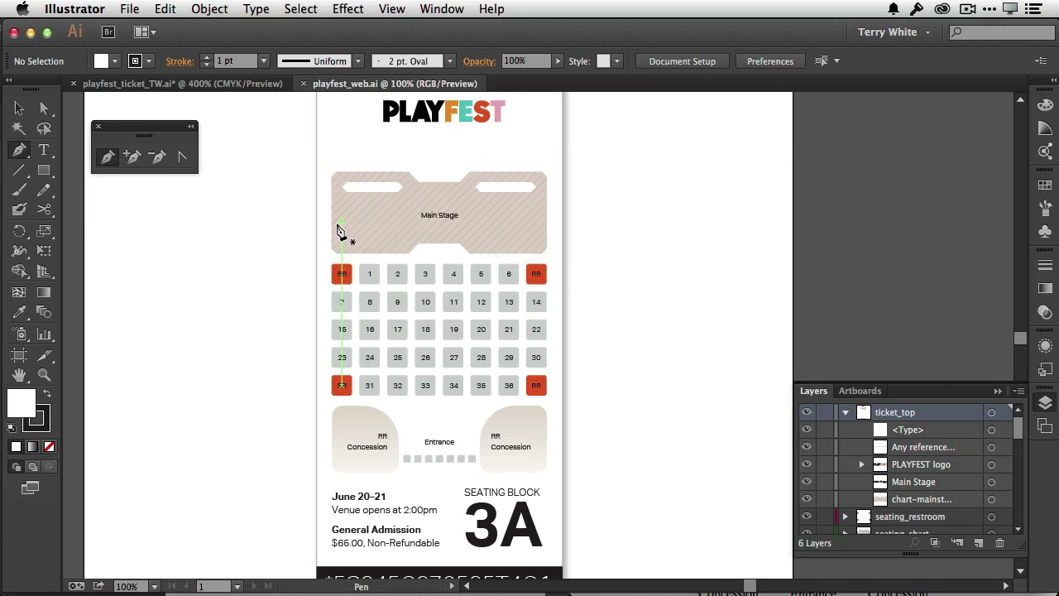
# - Activate the Selection tool and clear the floating Pen tools and the Layers panel off the canvas
pyautogui.click(18, 108)
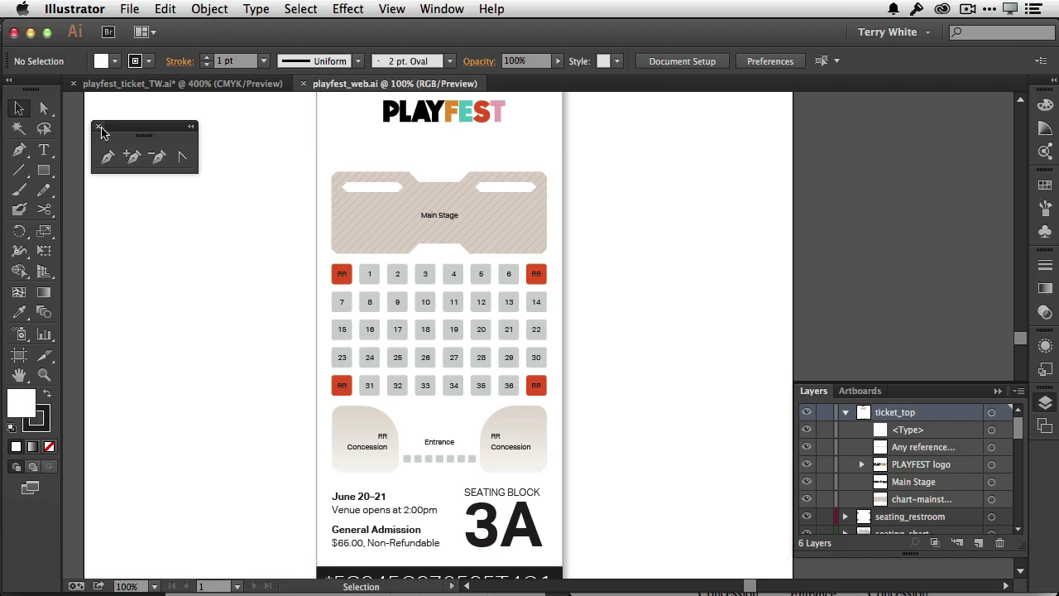
pyautogui.click(98, 126)
pyautogui.click(998, 391)
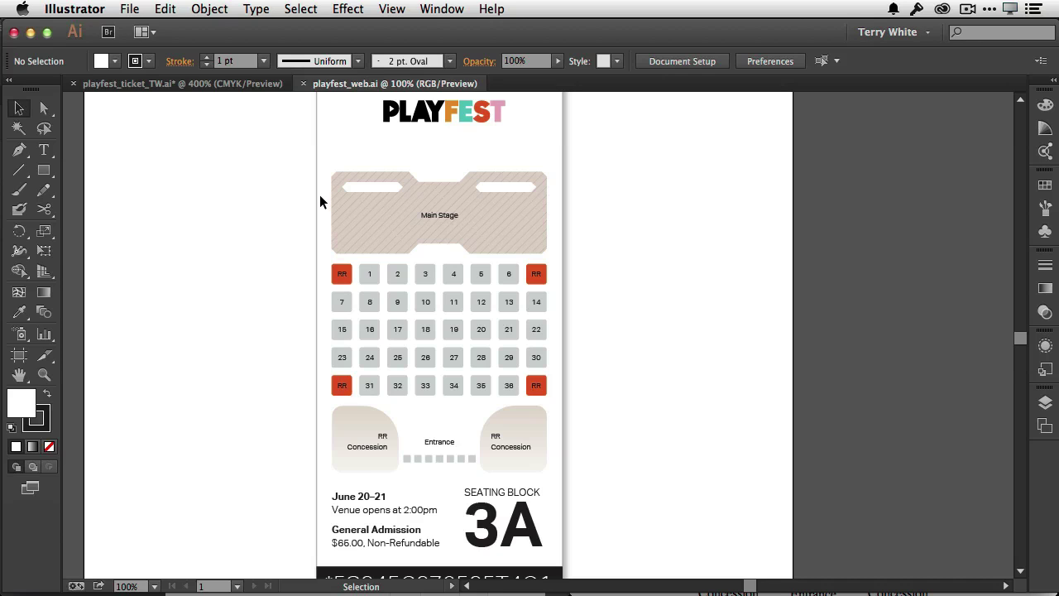
# - Select the whole seating chart from the Main Stage to the concession areas and switch to the Web workspace
pyautogui.moveTo(321, 197); pyautogui.dragTo(556, 464)
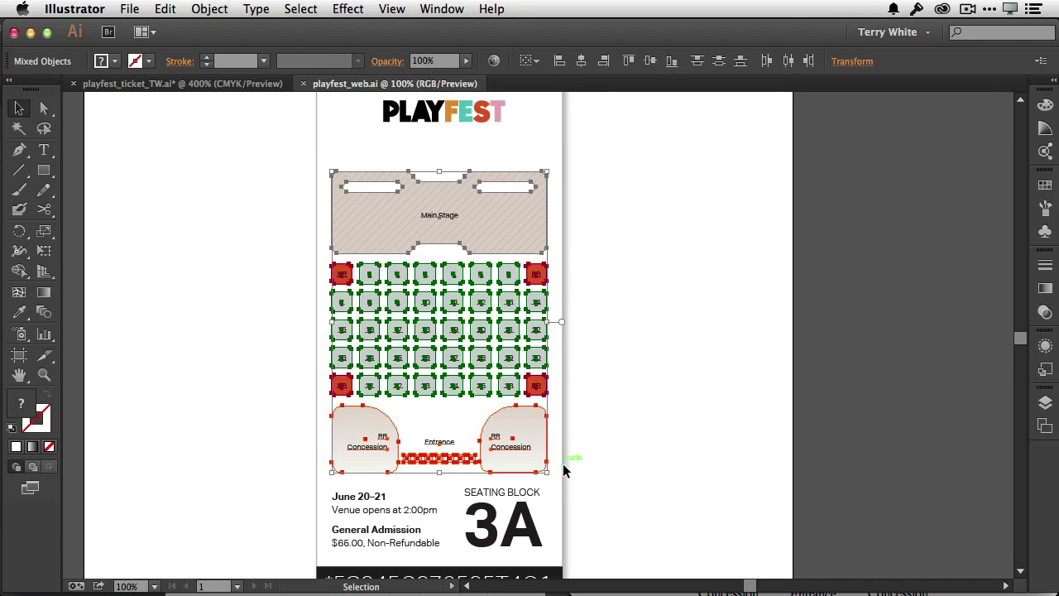
pyautogui.click(890, 32)
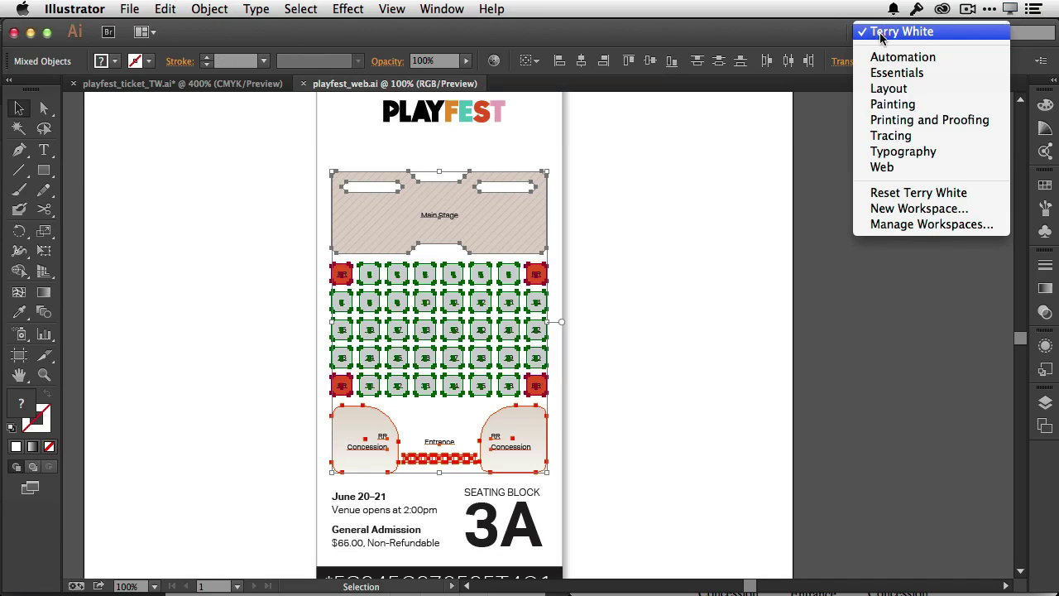
pyautogui.click(913, 168)
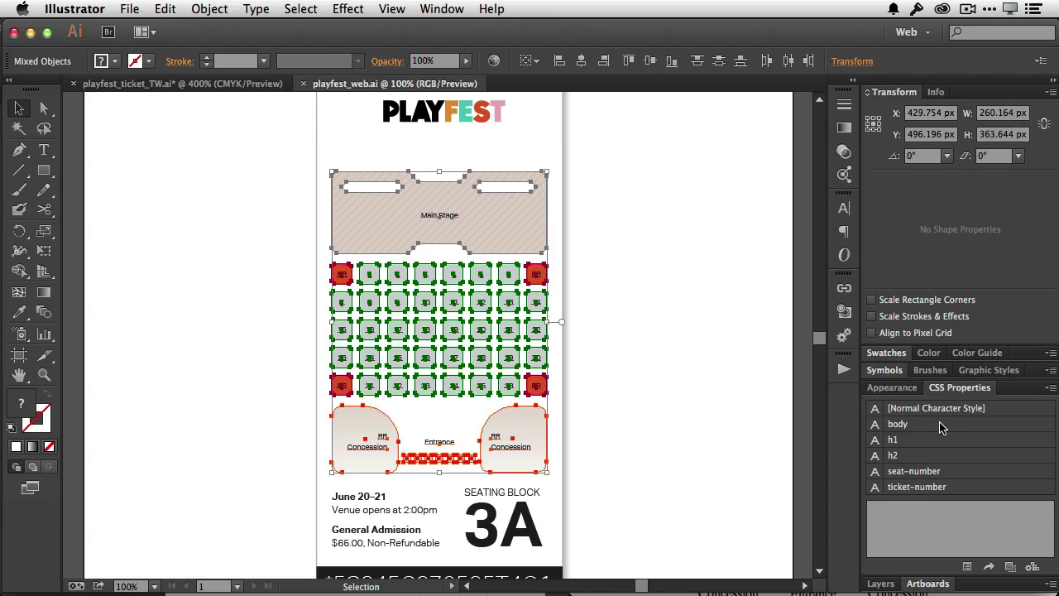
# - Generate the CSS code for the selected seating chart artwork and copy all of it
pyautogui.click(1030, 569)
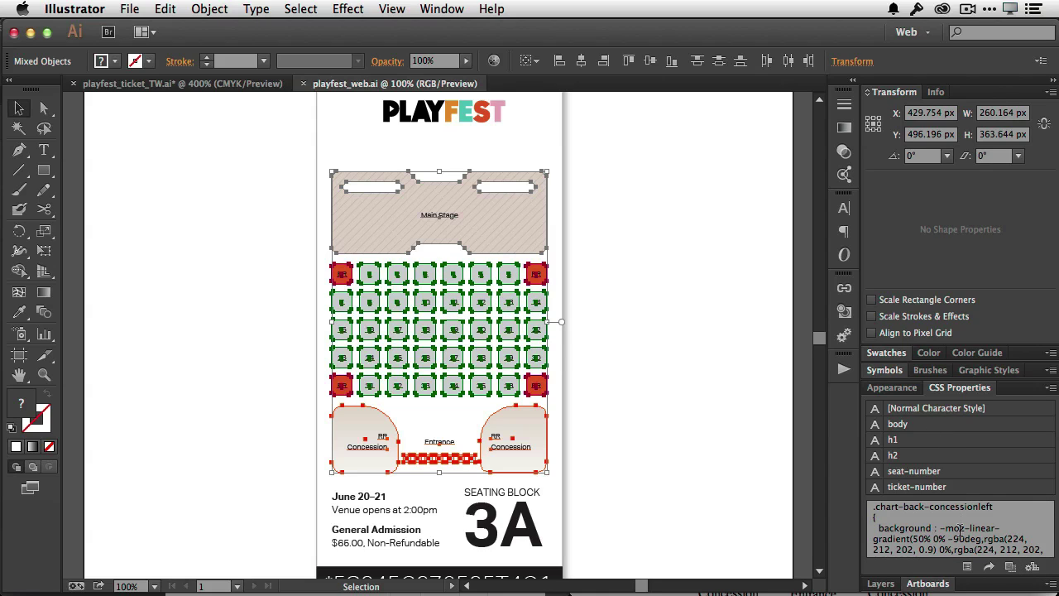
pyautogui.press('super+a')
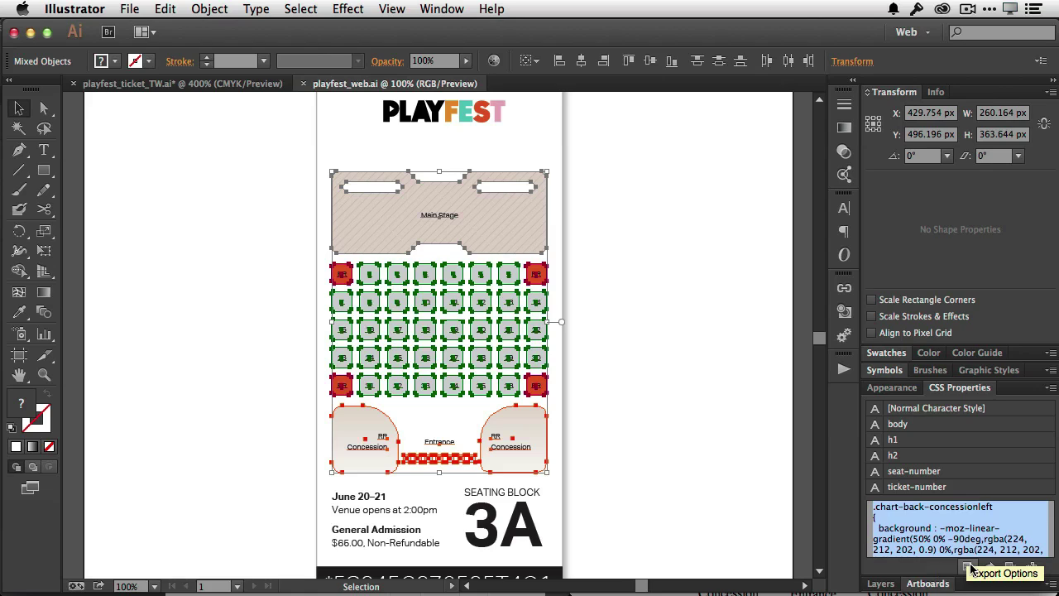
pyautogui.click(1012, 567)
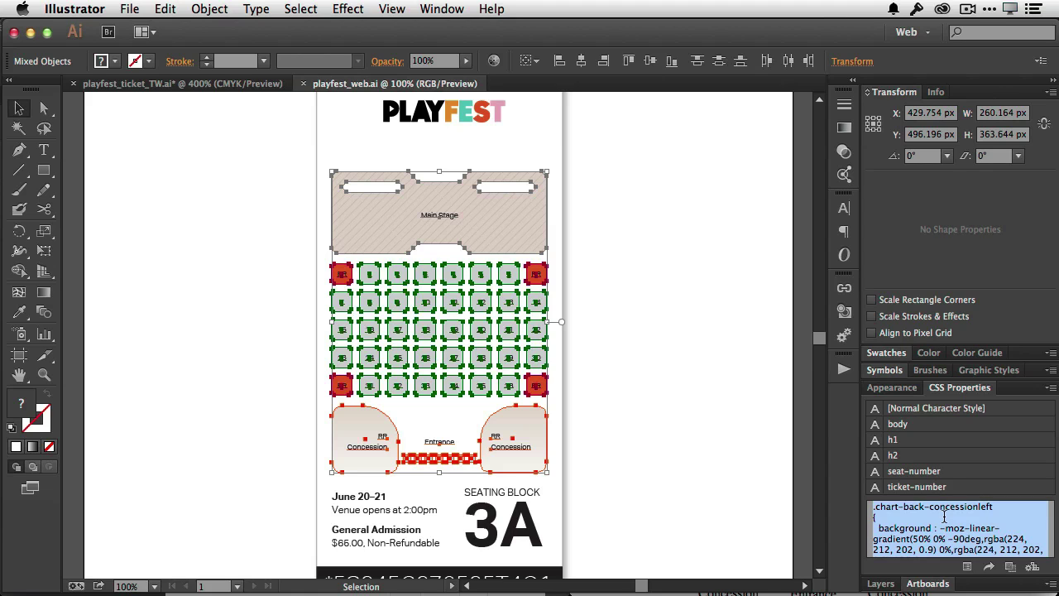
# - Switch to Edge Code and paste the copied CSS over the character style placeholder comment on line 14 of index.html
pyautogui.press('super+Tab')
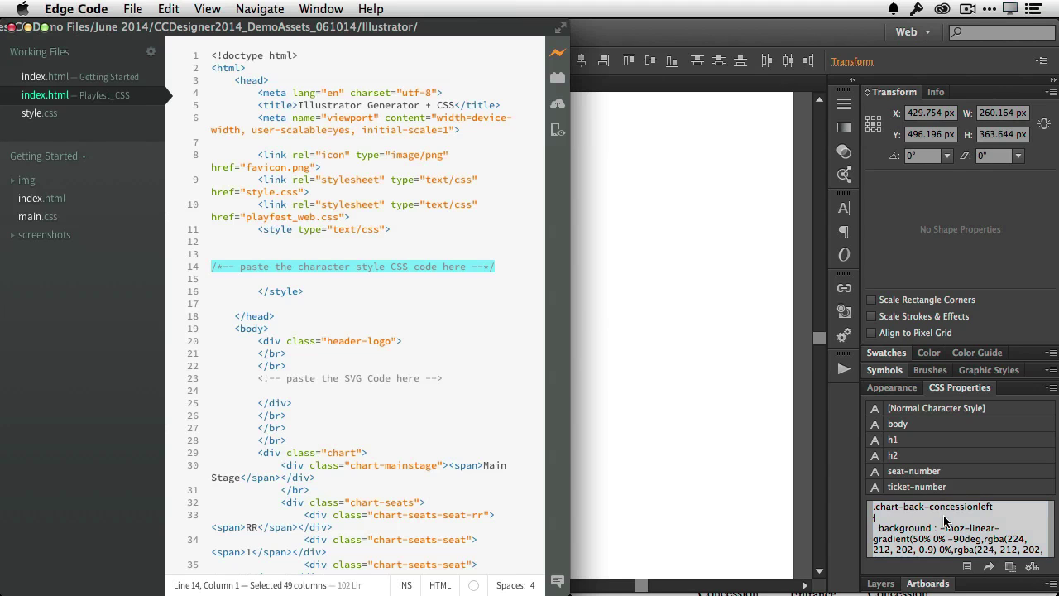
pyautogui.press('super+Tab')
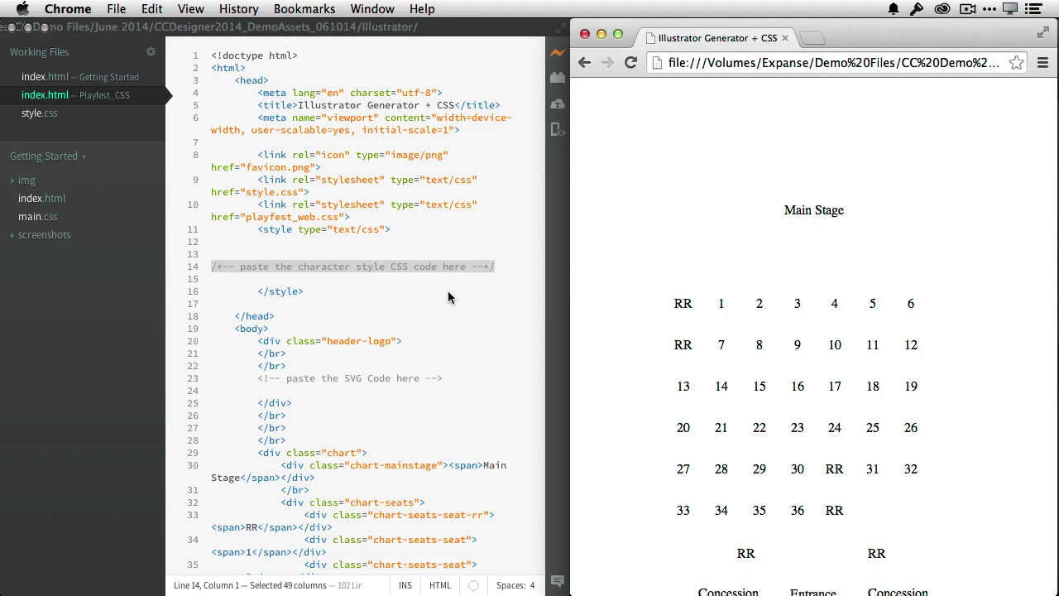
pyautogui.press('super+Tab')
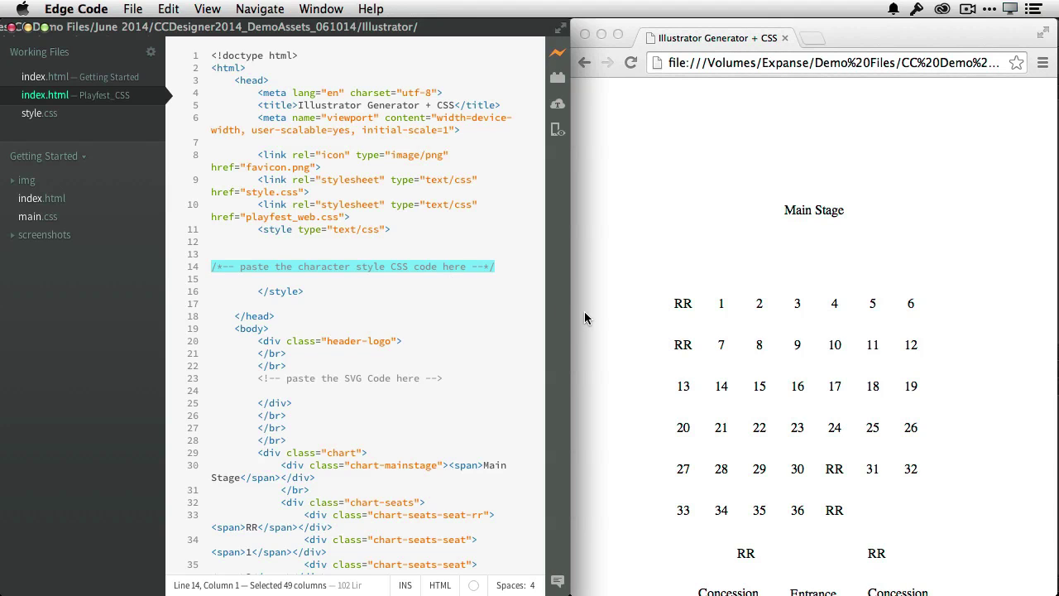
pyautogui.press('cmd+v')
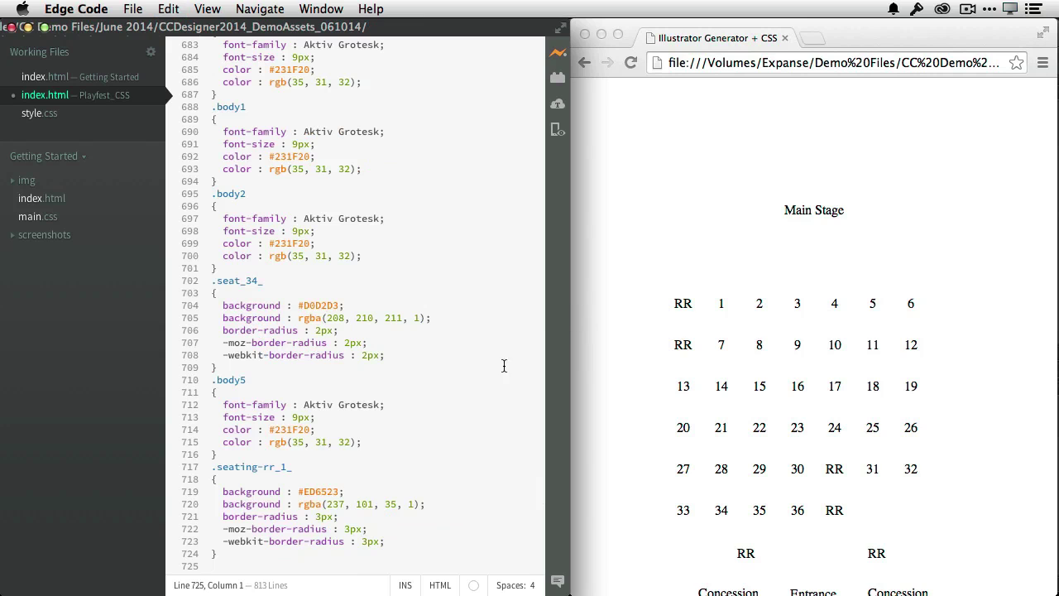
# - Look over the pasted CSS rules, save index.html, and check the page with its new styling in Chrome
pyautogui.scroll(20, 506, 454)
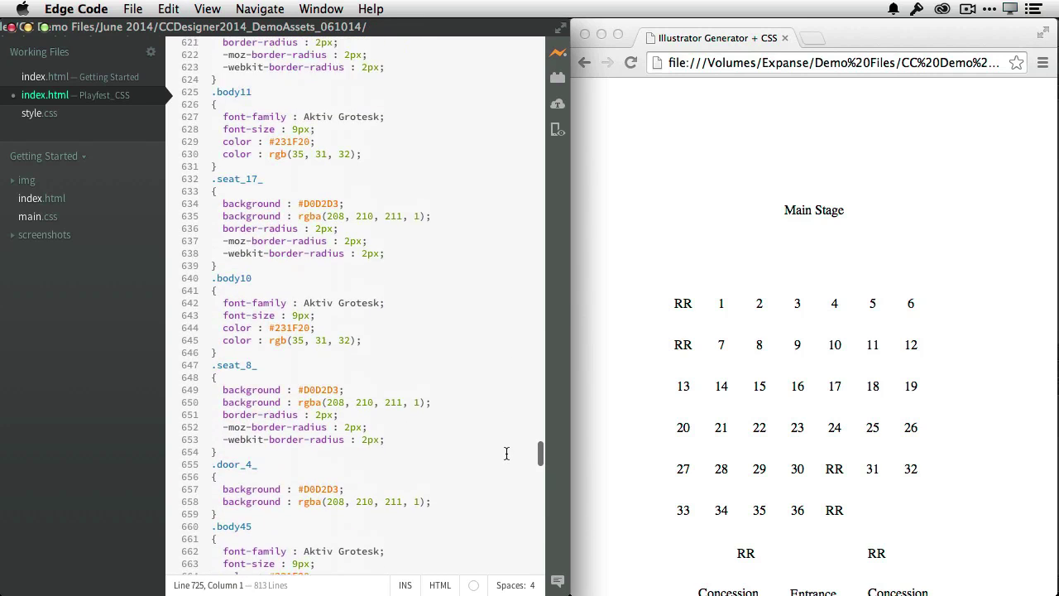
pyautogui.scroll(15, 506, 453)
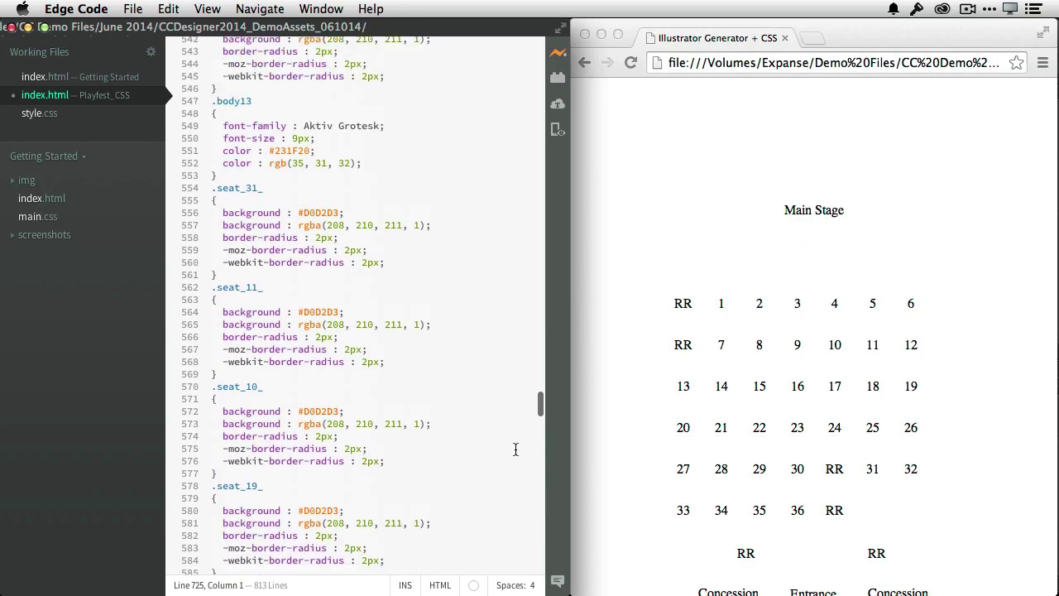
pyautogui.scroll(3, 516, 449)
pyautogui.click(611, 412)
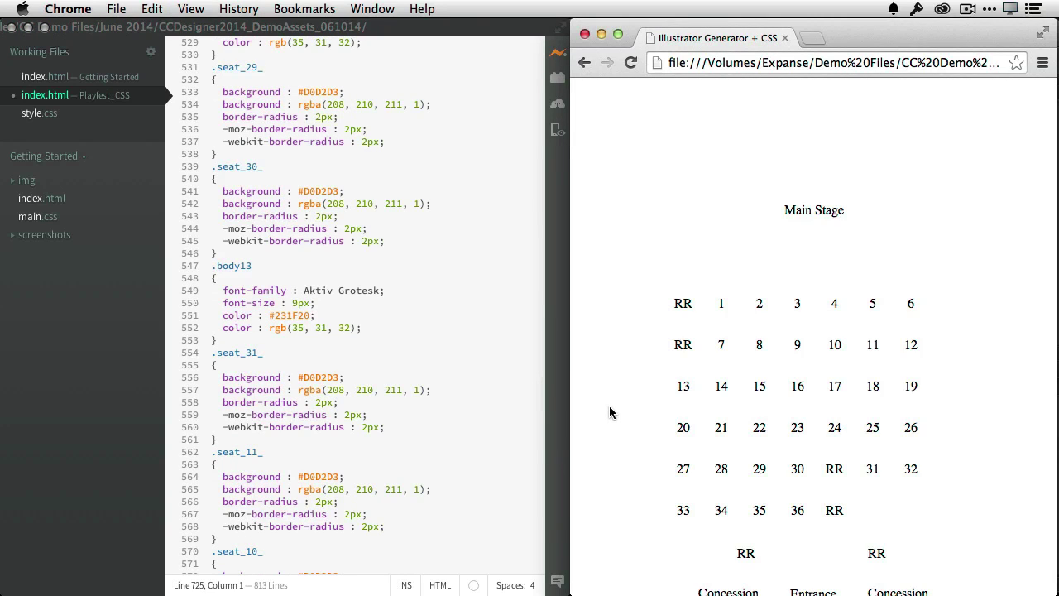
pyautogui.click(472, 391)
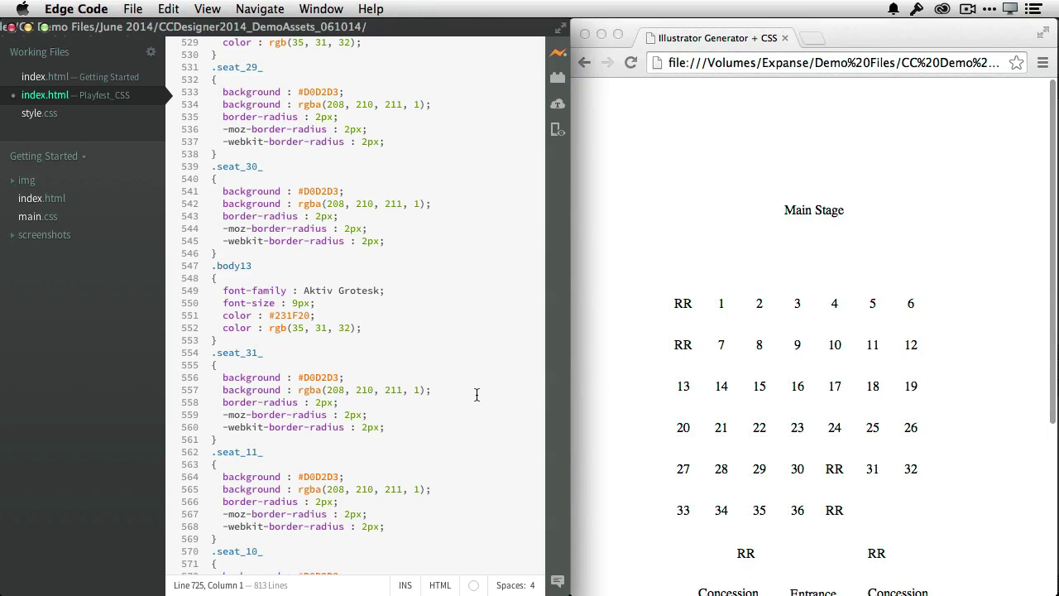
pyautogui.click(637, 392)
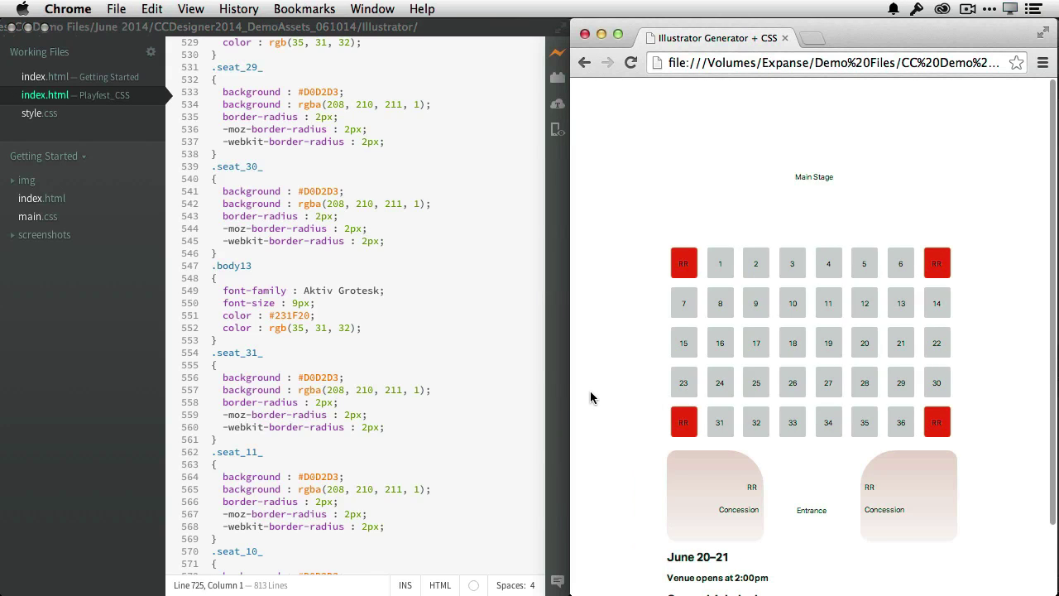